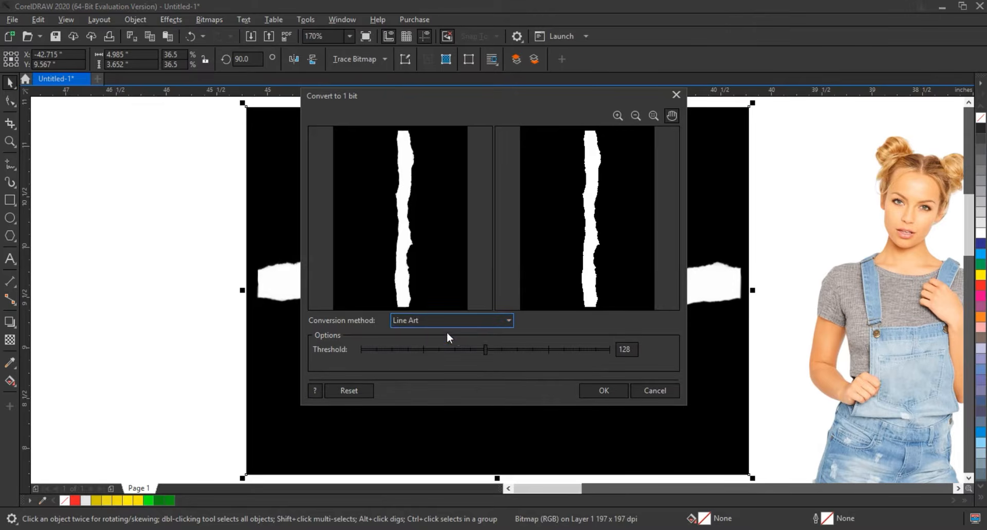
Convert the torn-paper bitmap to 1-bit Line Art with a threshold of 147 and outline-trace it as a low quality image.
{"action": "left_click_drag", "start_coordinate": [525, 347], "coordinate": [505, 353]}
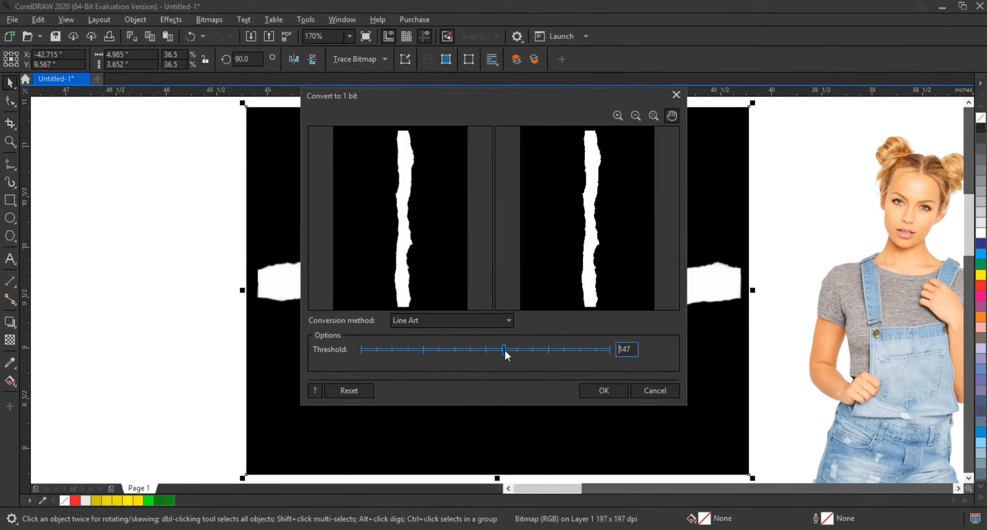
{"action": "left_click", "coordinate": [598, 390]}
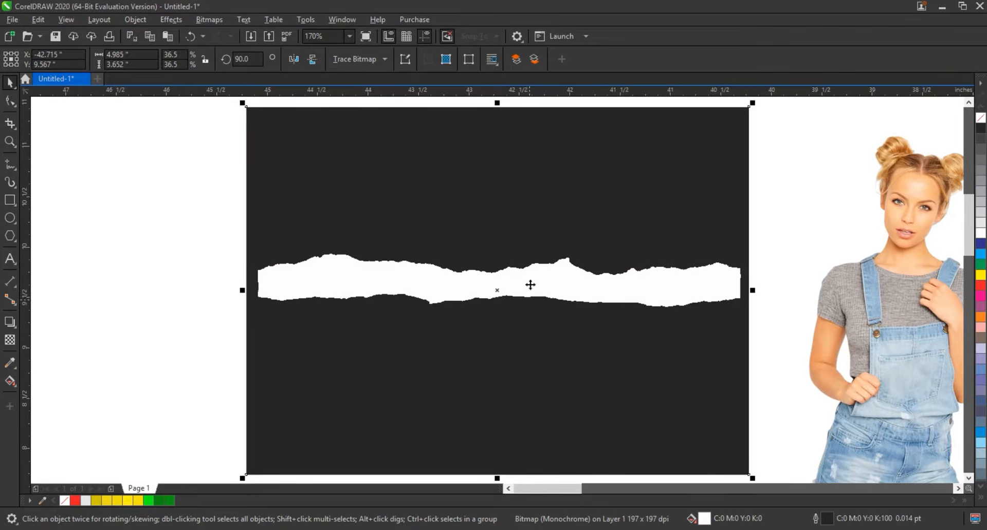
{"action": "right_click", "coordinate": [511, 319]}
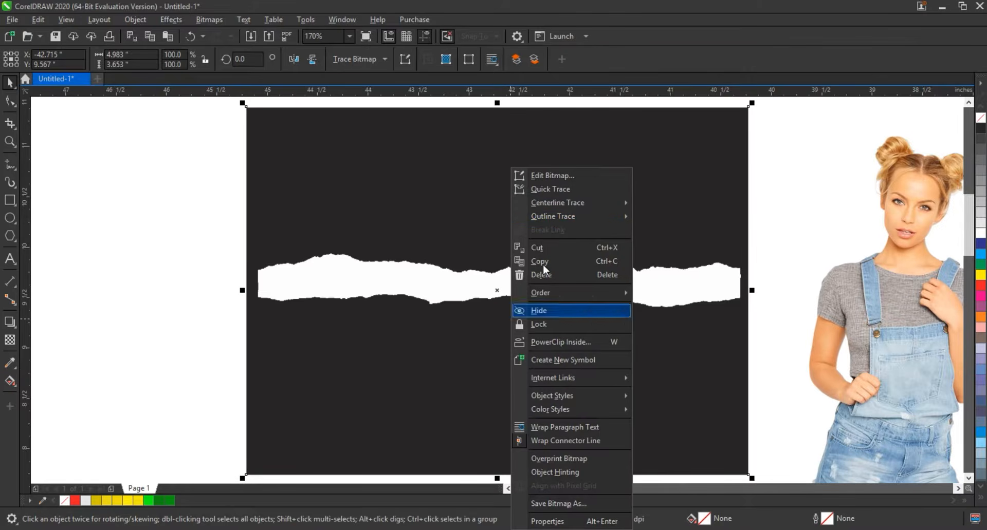
{"action": "mouse_move", "coordinate": [550, 215]}
{"action": "left_click", "coordinate": [683, 272]}
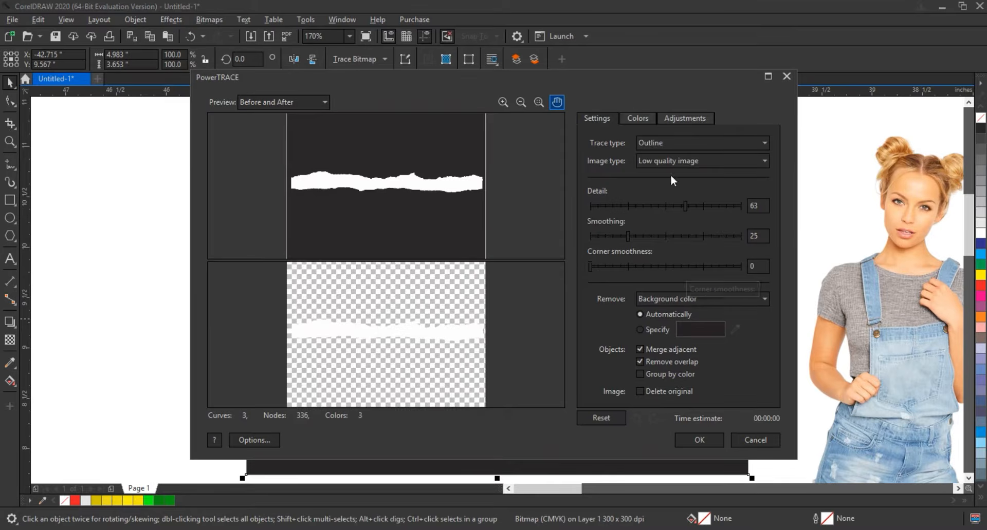
{"action": "left_click", "coordinate": [745, 440]}
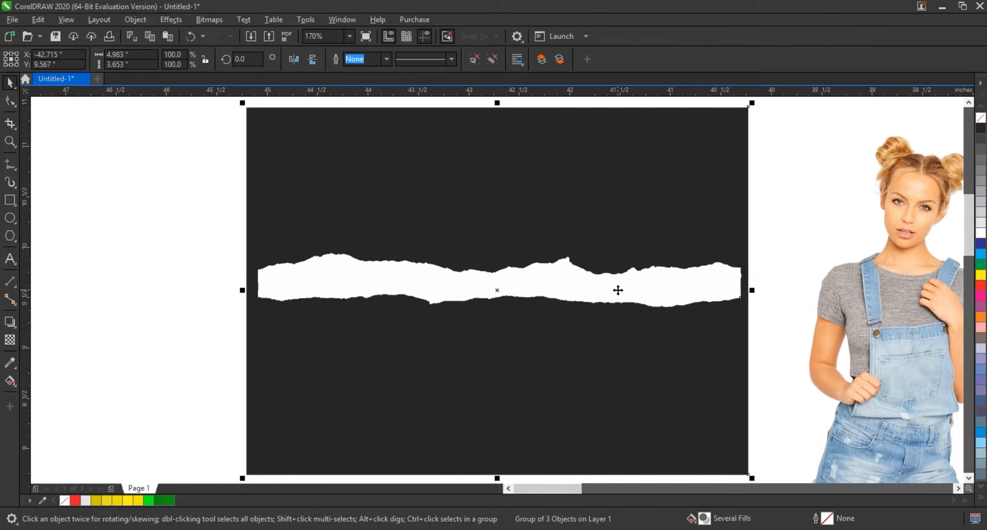
Move the traced white strip clear below the original bitmap's strip and fill it with 70% black.
{"action": "left_click", "coordinate": [184, 179]}
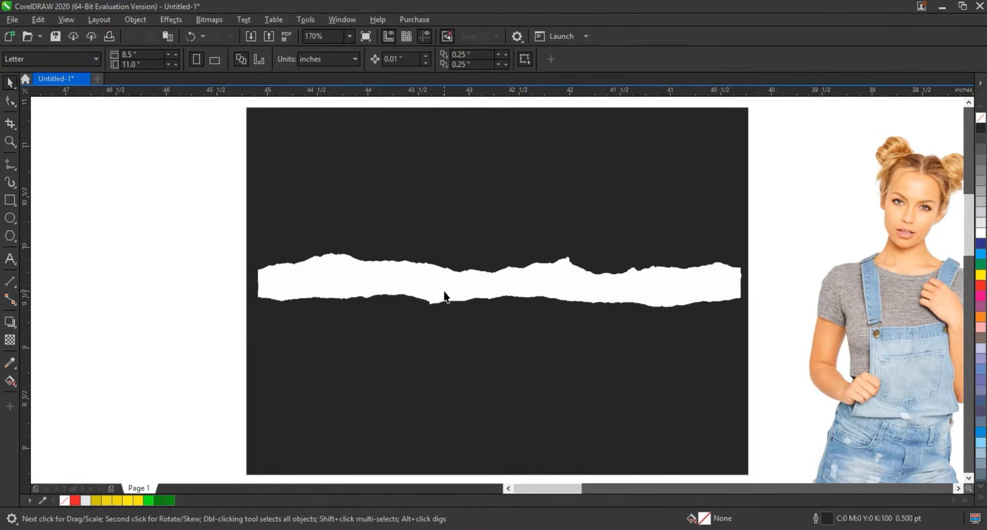
{"action": "left_click_drag", "start_coordinate": [450, 292], "coordinate": [454, 380]}
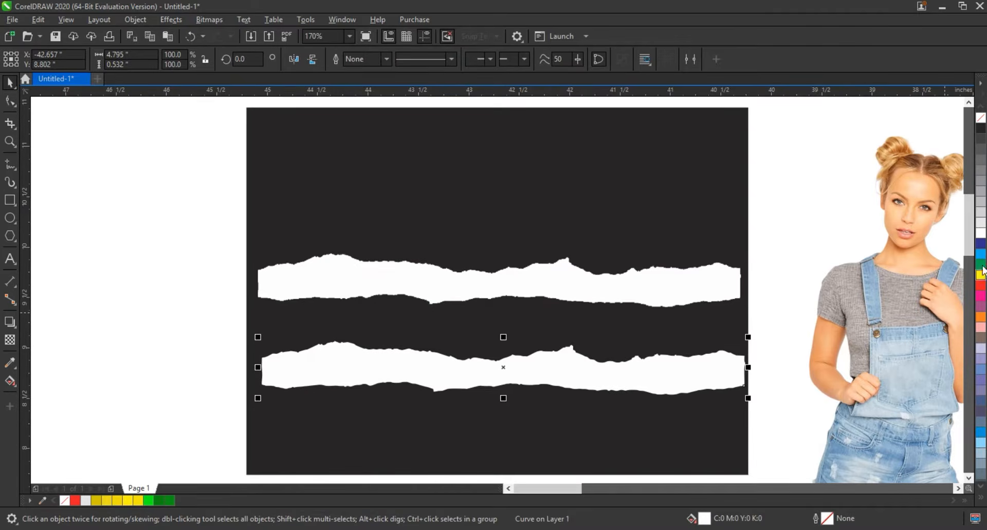
{"action": "left_click", "coordinate": [980, 160]}
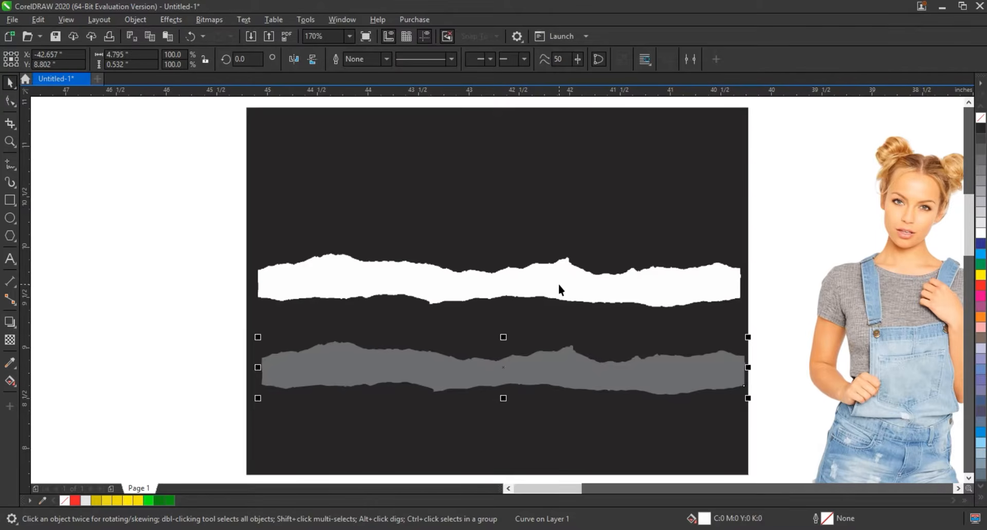
Delete the original torn-paper bitmap and the leftover thin line below the grey strip.
{"action": "left_click", "coordinate": [558, 285]}
{"action": "key", "text": "Delete"}
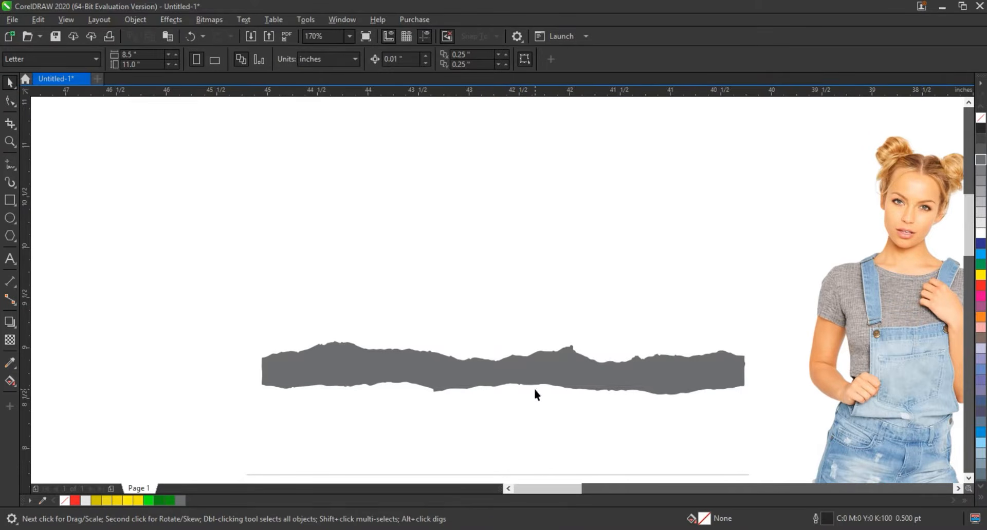
{"action": "left_click", "coordinate": [533, 386]}
{"action": "scroll", "coordinate": [452, 334], "scroll_direction": "down", "scroll_amount": 3}
{"action": "left_click", "coordinate": [477, 370]}
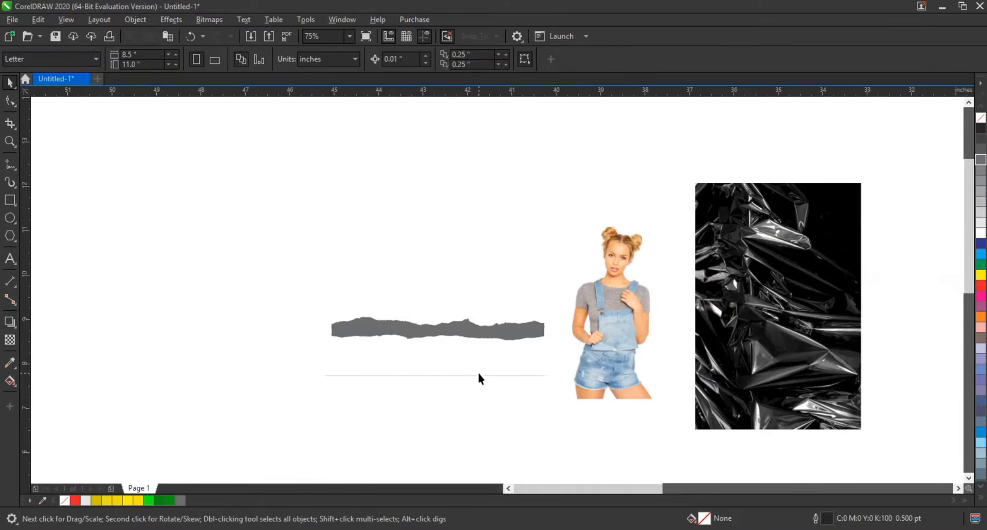
{"action": "left_click", "coordinate": [478, 374]}
{"action": "key", "text": "Delete"}
Shift the source artwork away from the reference design and place the grey torn strip between the foil texture and the reference.
{"action": "scroll", "coordinate": [407, 266], "scroll_direction": "down", "scroll_amount": 2}
{"action": "left_click_drag", "start_coordinate": [396, 379], "coordinate": [362, 378]}
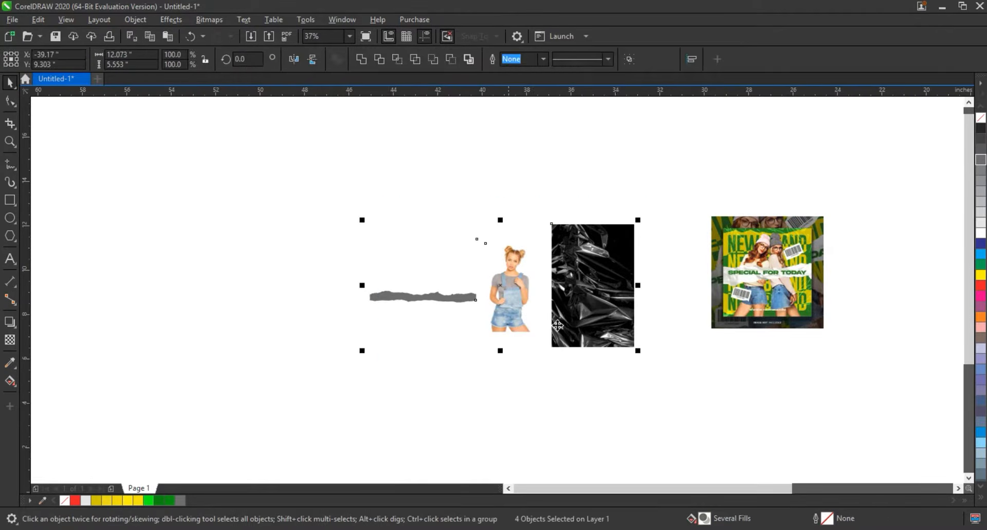
{"action": "left_click_drag", "start_coordinate": [563, 321], "coordinate": [443, 324]}
{"action": "left_click", "coordinate": [308, 252]}
{"action": "left_click", "coordinate": [352, 291]}
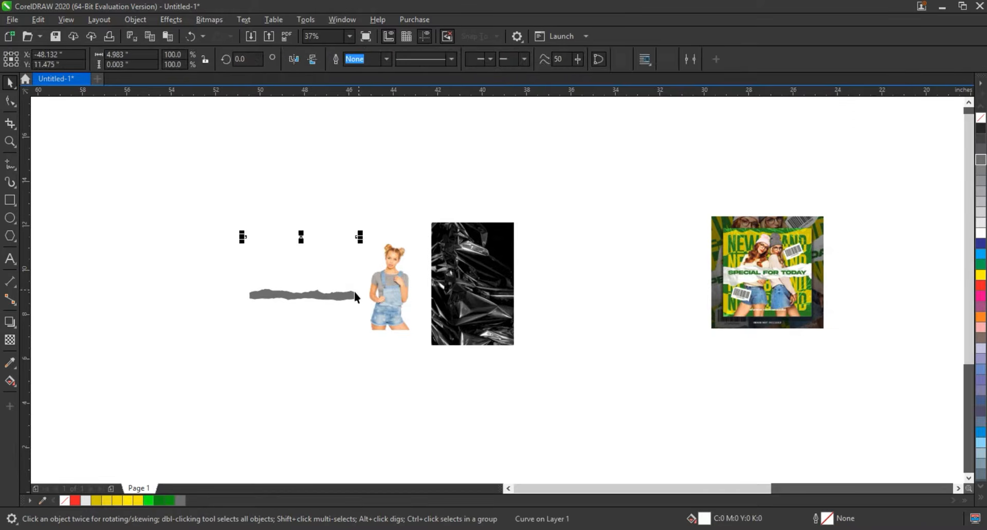
{"action": "left_click_drag", "start_coordinate": [341, 297], "coordinate": [636, 303]}
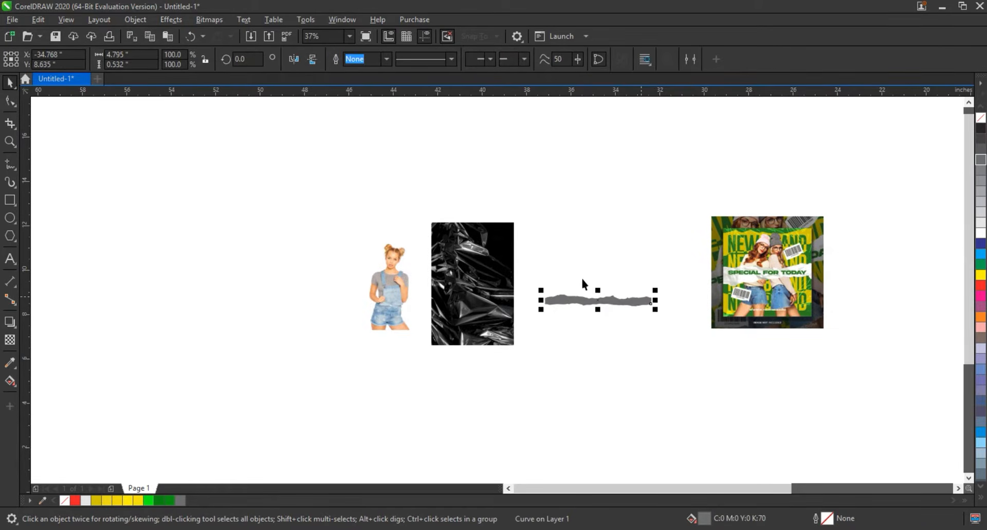
Create a 5.55-inch square beside the reference design and fill it with dark green.
{"action": "left_click", "coordinate": [10, 143]}
{"action": "left_click_drag", "start_coordinate": [743, 308], "coordinate": [839, 337]}
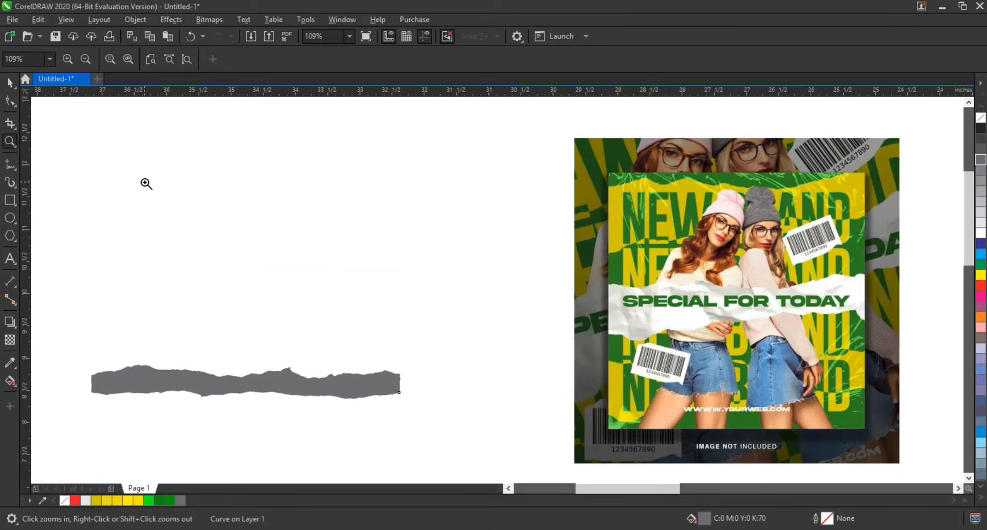
{"action": "left_click", "coordinate": [9, 83]}
{"action": "left_click", "coordinate": [286, 372]}
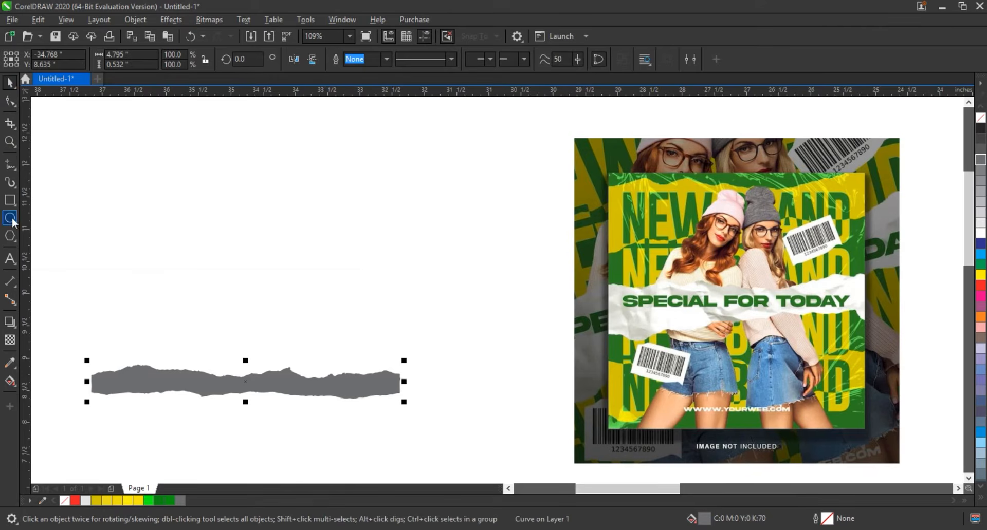
{"action": "left_click", "coordinate": [10, 200]}
{"action": "left_click_drag", "start_coordinate": [162, 104], "coordinate": [435, 464]}
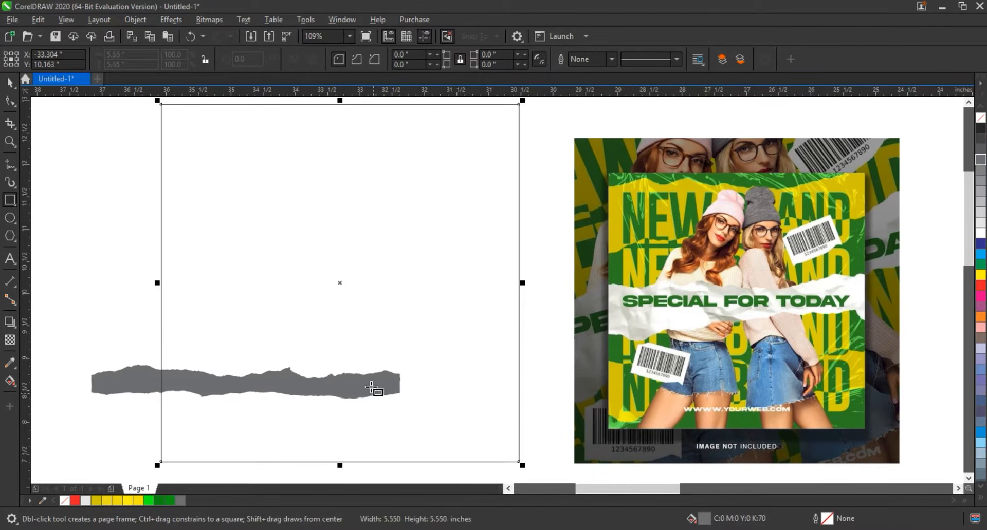
{"action": "left_click", "coordinate": [17, 80]}
{"action": "left_click_drag", "start_coordinate": [313, 236], "coordinate": [313, 249]}
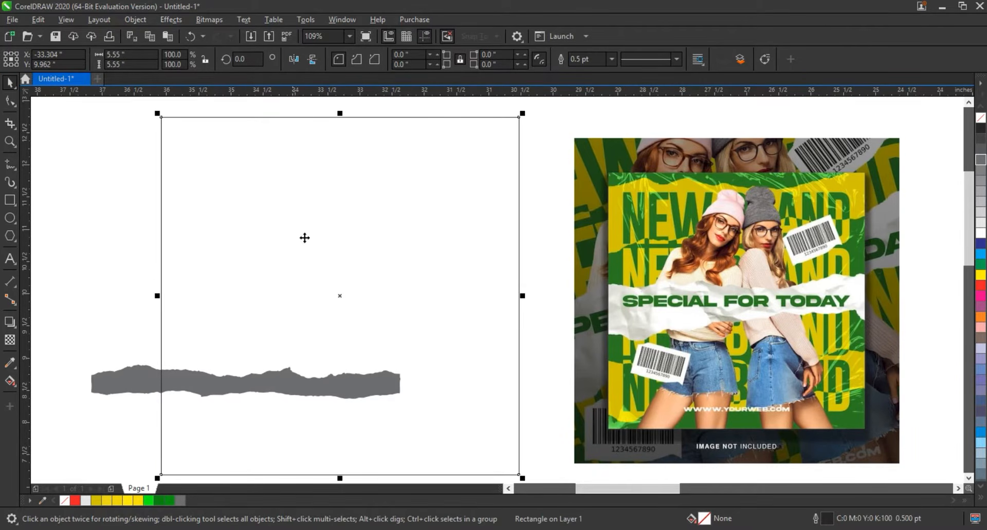
{"action": "left_click", "coordinate": [139, 501]}
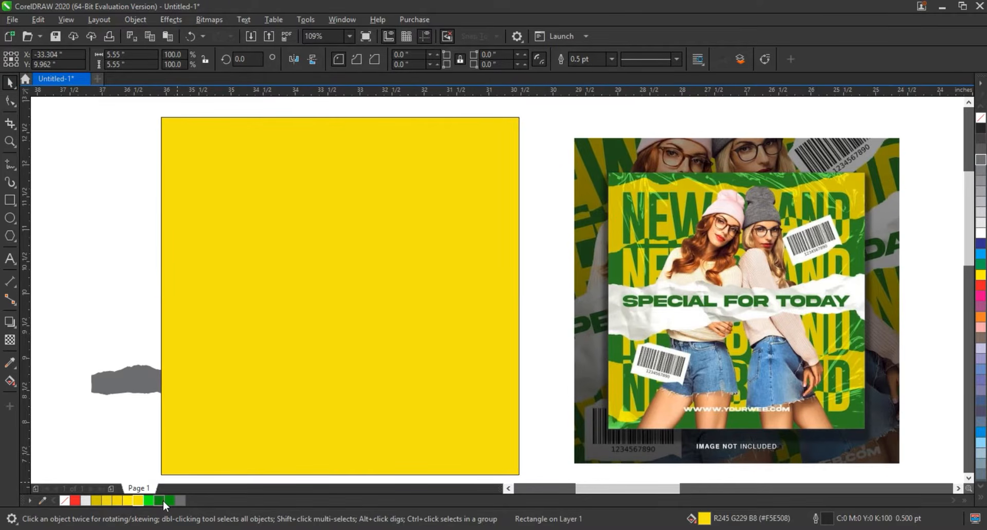
{"action": "left_click", "coordinate": [162, 501]}
Bring the torn strip to the front of the green square and fill it with yellow #F5E508.
{"action": "left_click", "coordinate": [125, 381]}
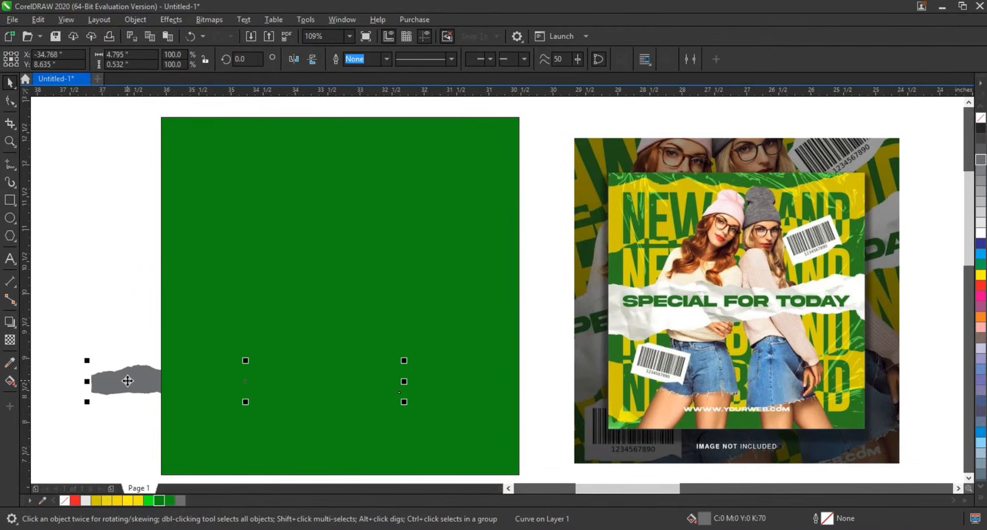
{"action": "key", "text": "shift+Page_Up"}
{"action": "left_click", "coordinate": [138, 502]}
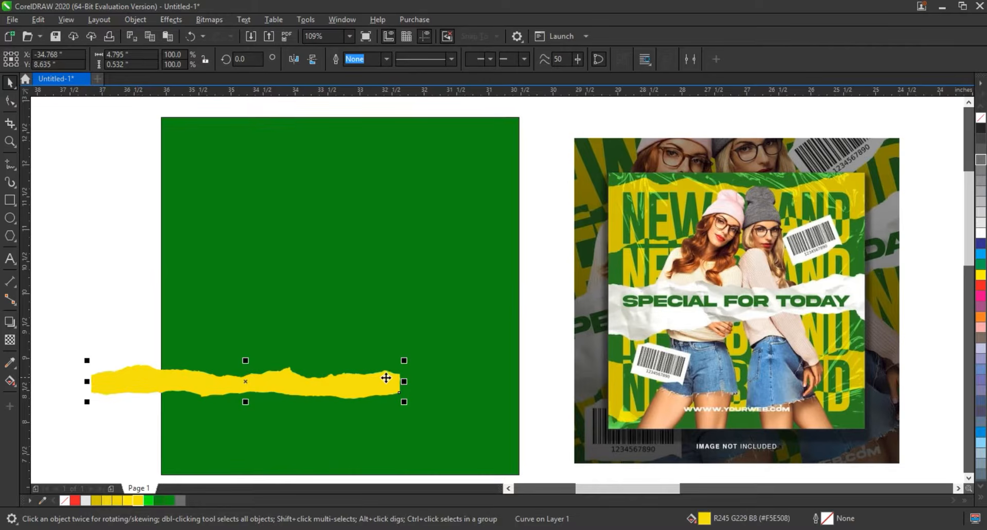
Enlarge the yellow strip to 120% across the square's upper part and add a vertically mirrored copy just below it.
{"action": "left_click_drag", "start_coordinate": [385, 379], "coordinate": [530, 218]}
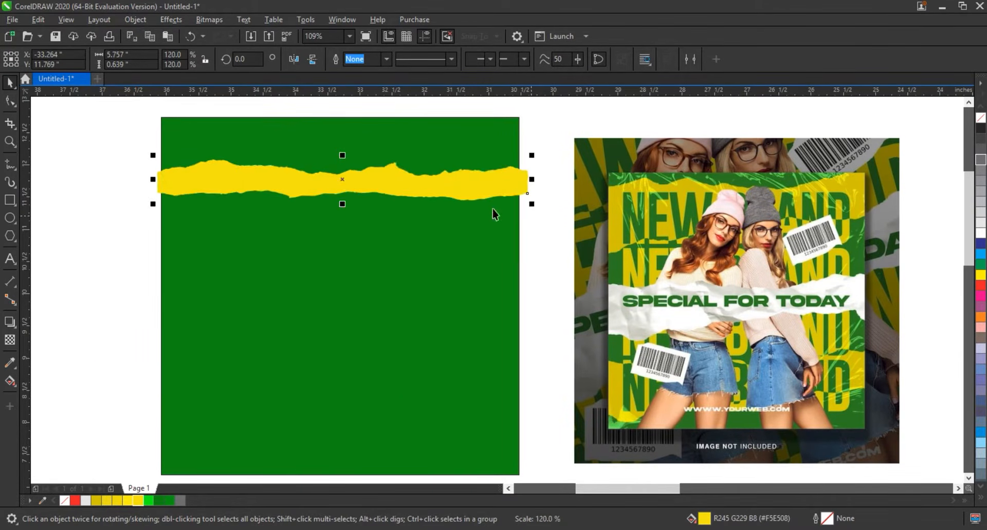
{"action": "left_click_drag", "start_coordinate": [343, 155], "coordinate": [357, 213]}
{"action": "right_click", "coordinate": [358, 213]}
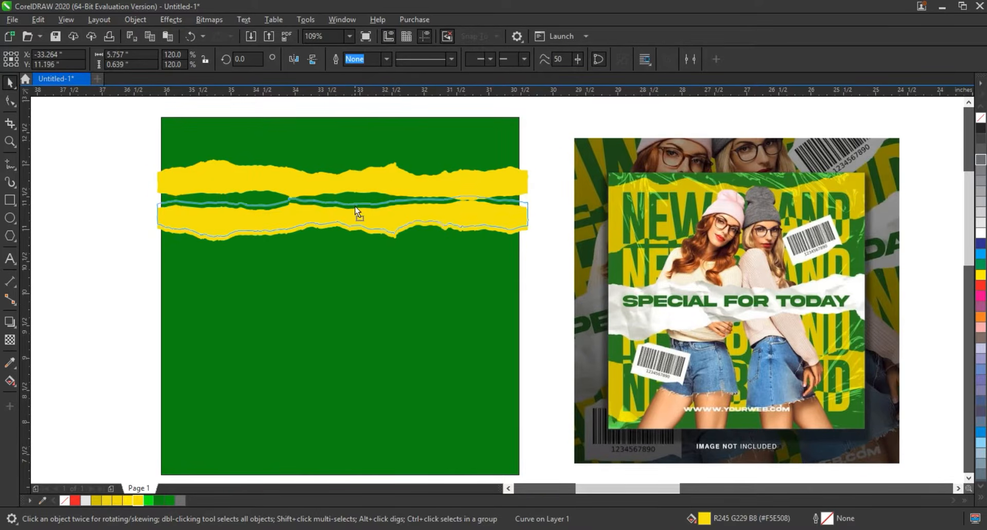
{"action": "key", "text": "Up"}
{"action": "key", "text": "Up"}
{"action": "key", "text": "Up"}
Reshape the upper edge nodes of the mirrored strip so it overlaps the strip above and closes the green gap.
{"action": "left_click", "coordinate": [9, 101]}
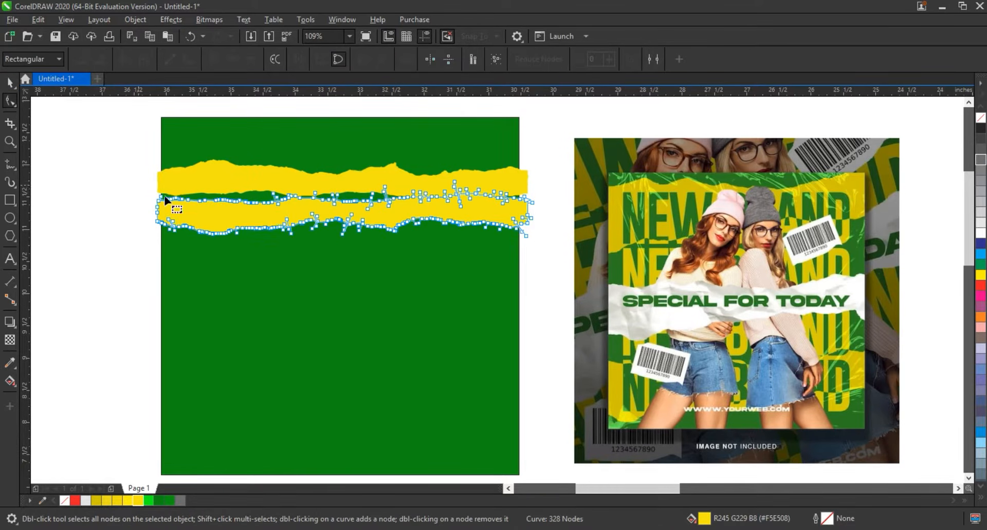
{"action": "left_click_drag", "start_coordinate": [306, 212], "coordinate": [265, 188]}
{"action": "mouse_move", "coordinate": [305, 183]}
{"action": "left_mouse_down"}
{"action": "mouse_move", "coordinate": [420, 211]}
{"action": "mouse_move", "coordinate": [409, 185]}
{"action": "left_mouse_up"}
{"action": "left_click_drag", "start_coordinate": [476, 180], "coordinate": [528, 193]}
{"action": "key", "text": "space"}
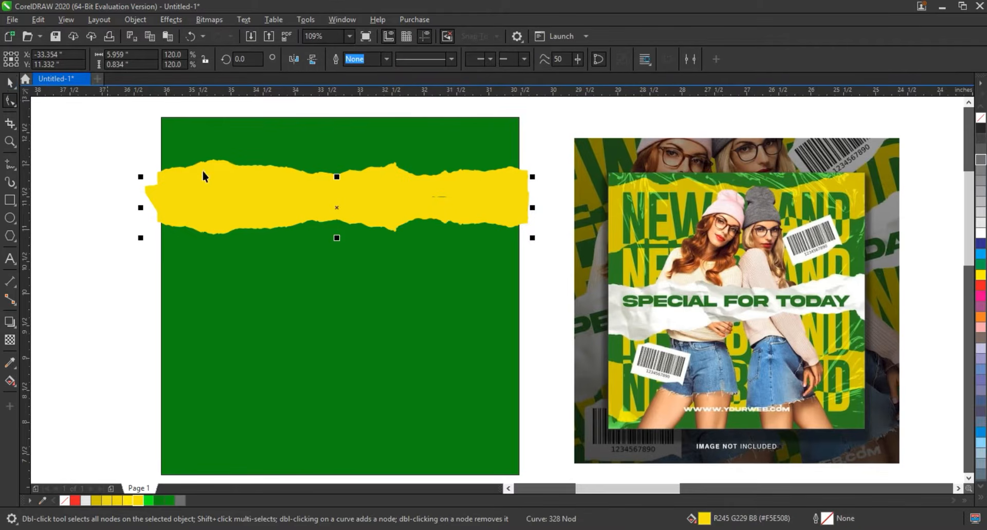
{"action": "left_click", "coordinate": [10, 102]}
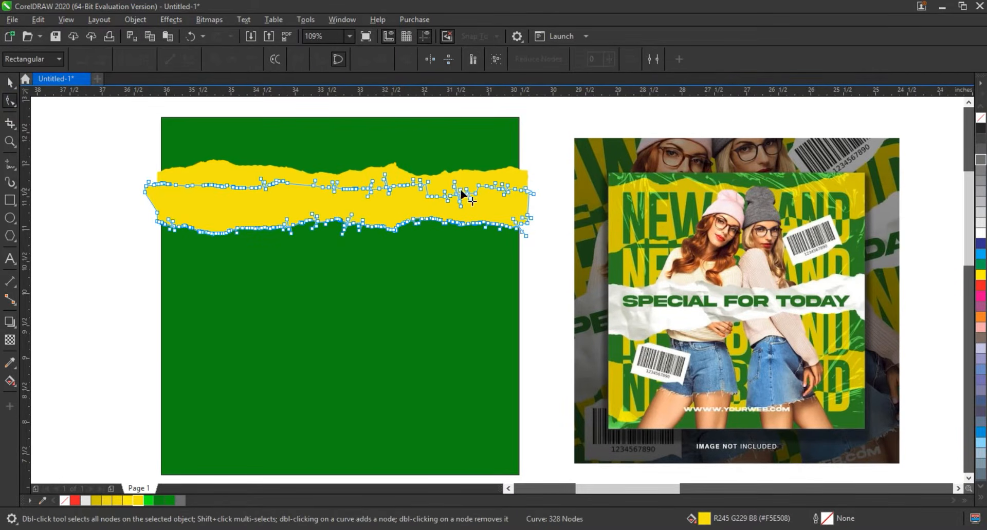
Weld the two yellow strips into one band and remove the leftover nodes inside it.
{"action": "left_click", "coordinate": [9, 82]}
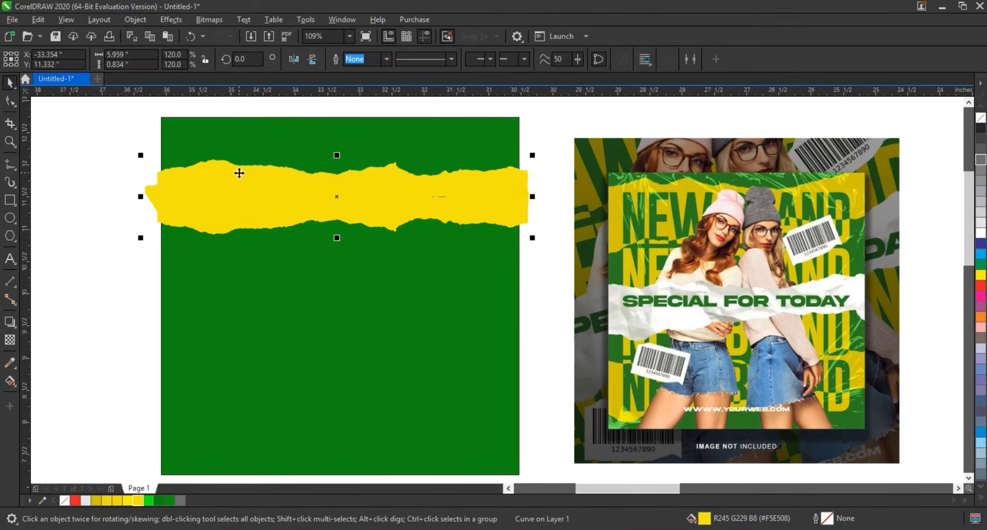
{"action": "left_click", "coordinate": [365, 63]}
{"action": "left_click", "coordinate": [10, 101]}
{"action": "left_click_drag", "start_coordinate": [411, 189], "coordinate": [465, 211]}
{"action": "left_click", "coordinate": [9, 82]}
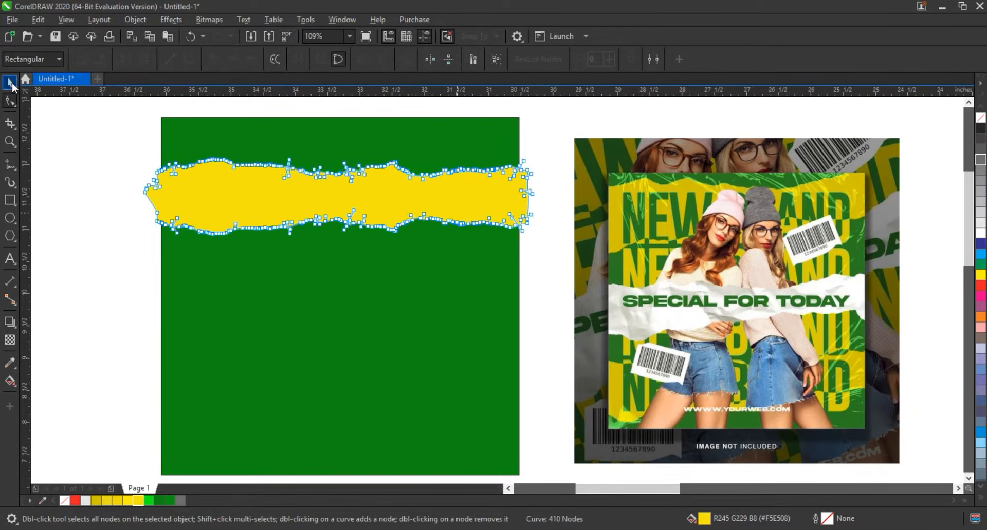
Raise the nodes along the left part of the yellow band's upper edge to make the torn outline uneven.
{"action": "left_click", "coordinate": [171, 205]}
{"action": "left_click", "coordinate": [9, 101]}
{"action": "left_click_drag", "start_coordinate": [200, 162], "coordinate": [220, 160]}
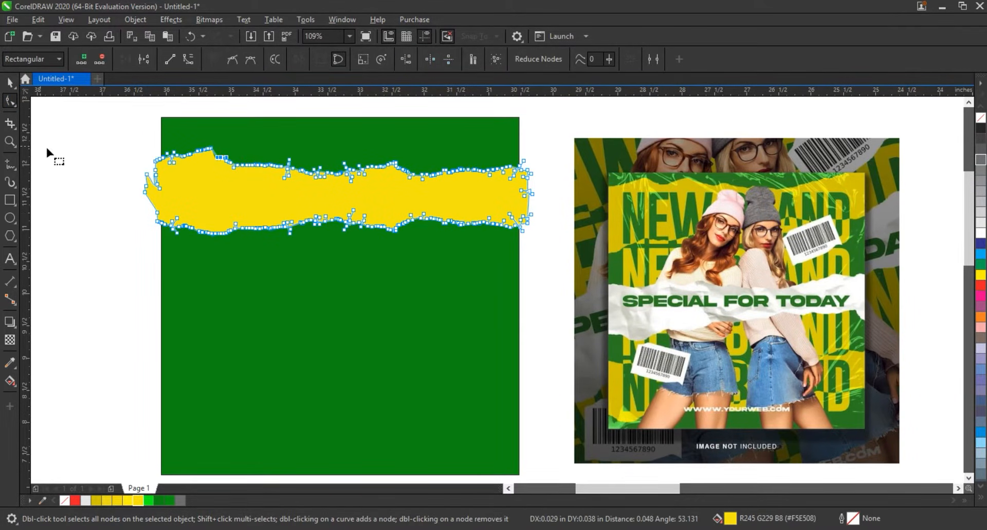
{"action": "left_click", "coordinate": [11, 83]}
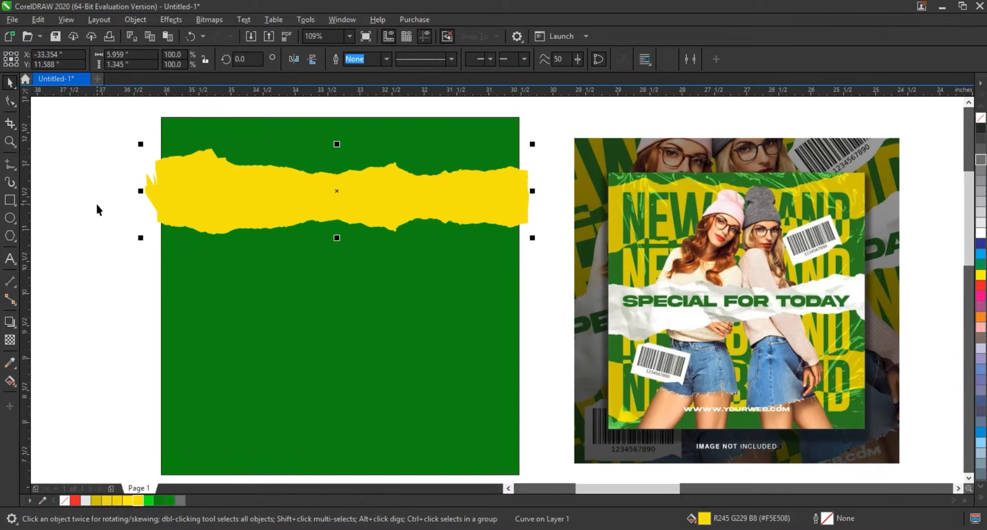
Rotate the yellow band by about 3.9 degrees and position it across the top of the green square.
{"action": "left_click", "coordinate": [184, 210]}
{"action": "left_click_drag", "start_coordinate": [142, 191], "coordinate": [137, 206]}
{"action": "left_click_drag", "start_coordinate": [532, 204], "coordinate": [482, 169]}
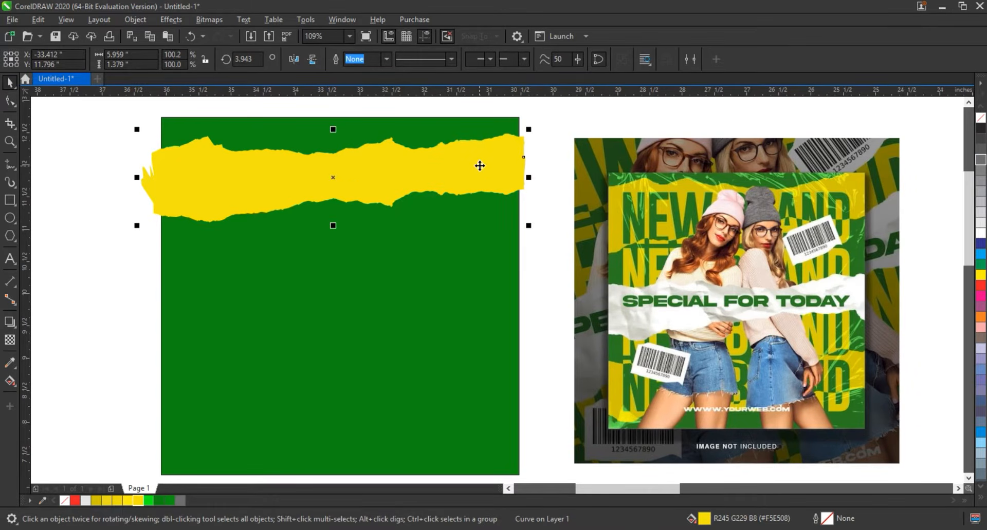
{"action": "left_click", "coordinate": [574, 212]}
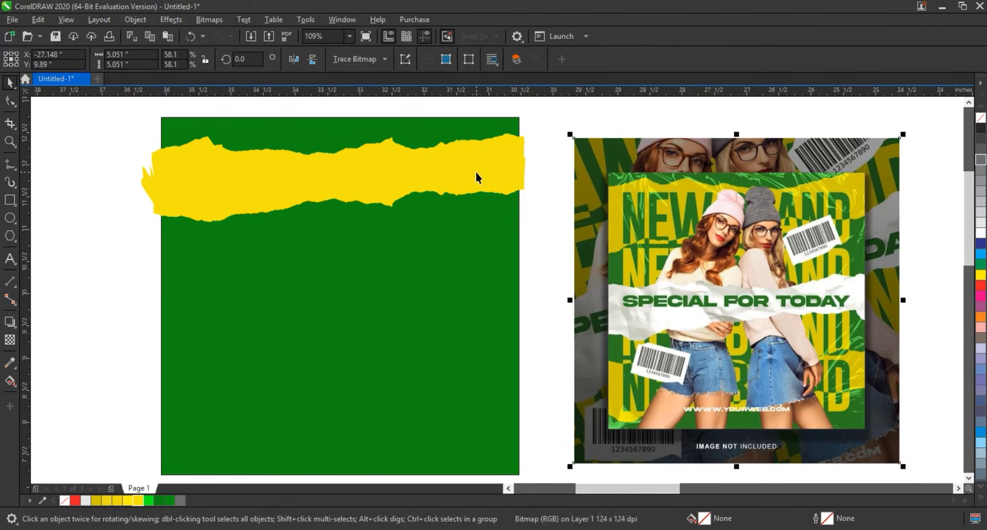
Place a horizontally mirrored copy of the yellow band across the square's lower part and tilt it upward to the right.
{"action": "left_click_drag", "start_coordinate": [476, 172], "coordinate": [478, 397]}
{"action": "right_click", "coordinate": [479, 397]}
{"action": "left_click", "coordinate": [295, 60]}
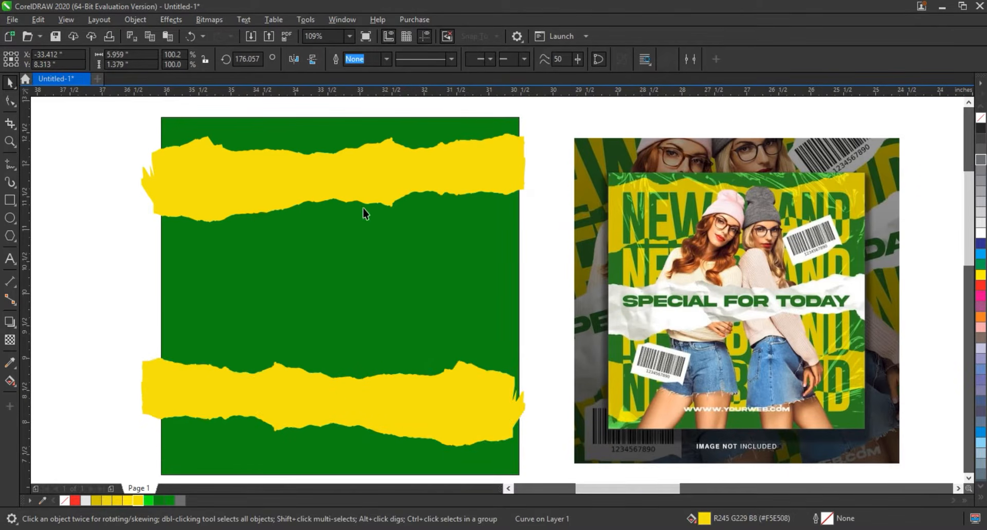
{"action": "mouse_move", "coordinate": [525, 408]}
{"action": "left_mouse_down"}
{"action": "mouse_move", "coordinate": [548, 403]}
{"action": "mouse_move", "coordinate": [520, 409]}
{"action": "mouse_move", "coordinate": [515, 401]}
{"action": "left_mouse_up"}
{"action": "left_click", "coordinate": [533, 306]}
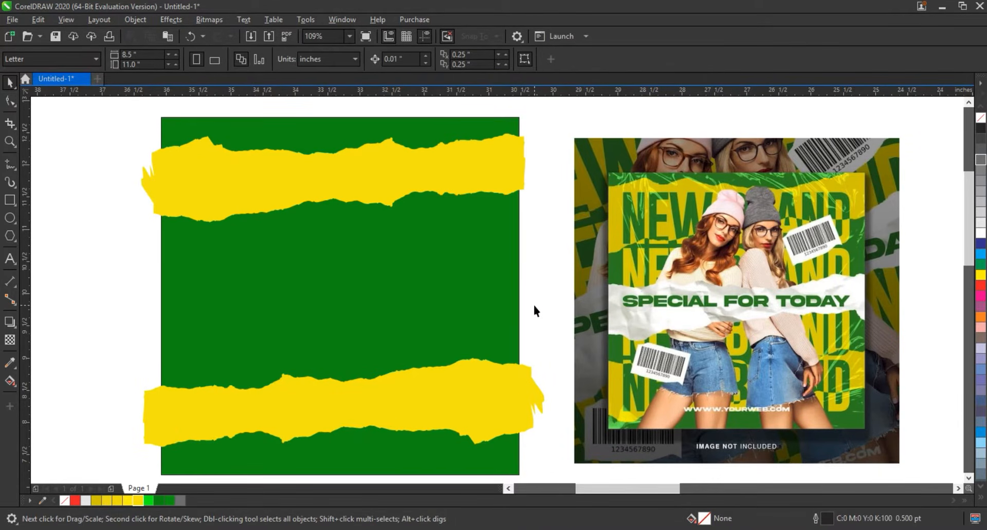
Add the text NEW BRAND, enlarge it across the upper yellow band, and set its font to HOOKRIDE.
{"action": "left_click", "coordinate": [10, 259]}
{"action": "left_click", "coordinate": [76, 261]}
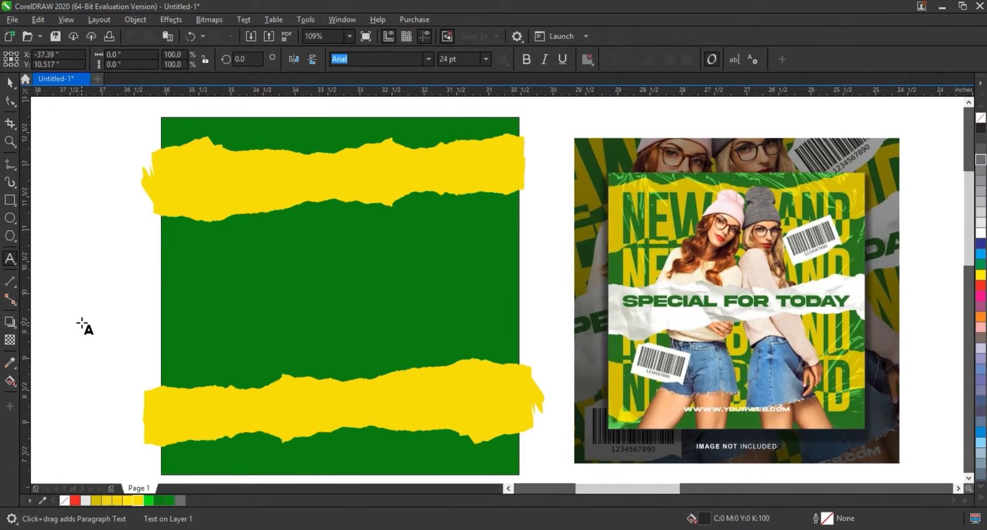
{"action": "type", "text": "NEW "}
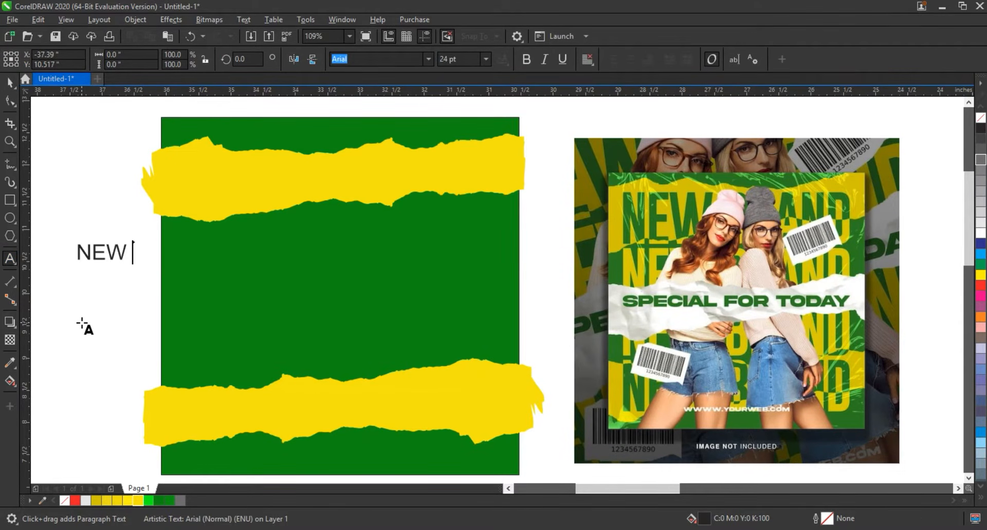
{"action": "type", "text": "BRAND"}
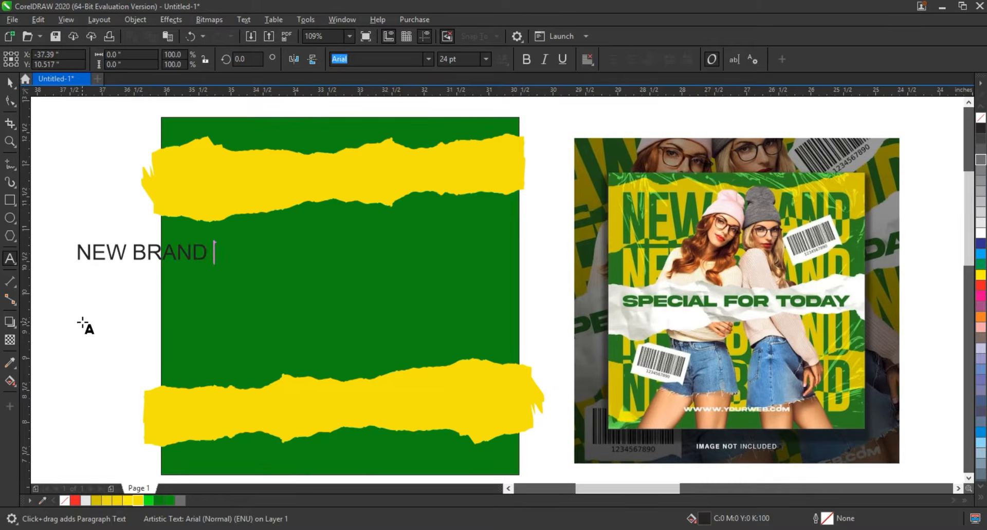
{"action": "key", "text": "ctrl+space"}
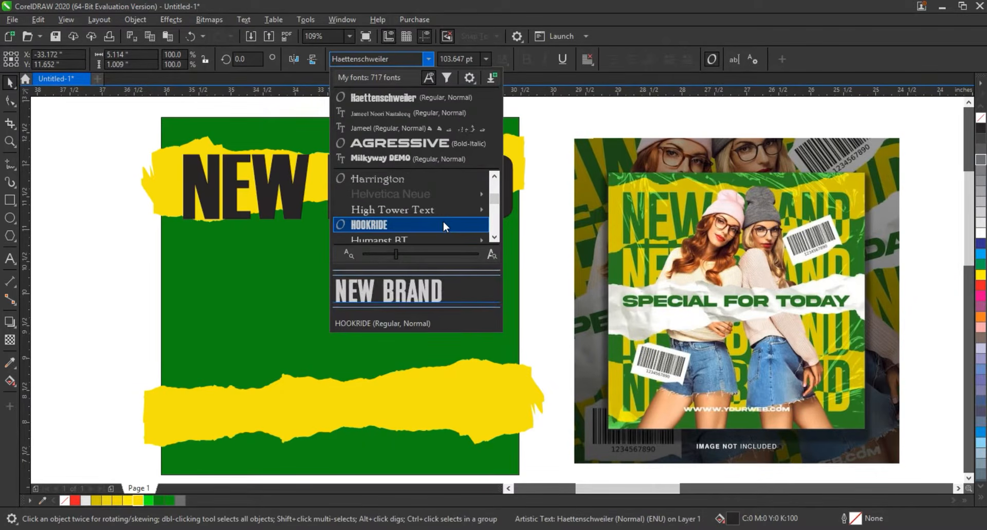
{"action": "left_click", "coordinate": [442, 225]}
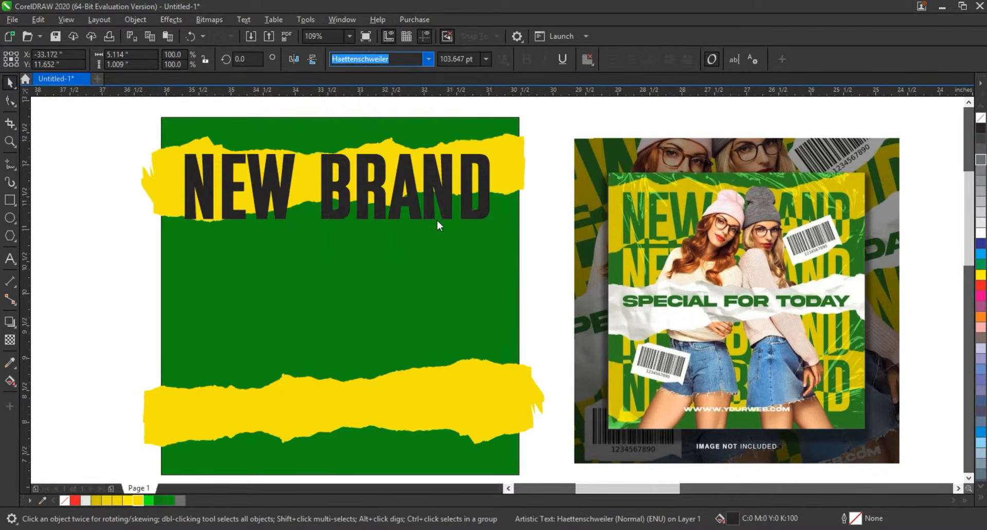
Enlarge the headline to about 107 pt and stack three evenly spaced copies below it down the green square.
{"action": "left_click_drag", "start_coordinate": [491, 223], "coordinate": [474, 287]}
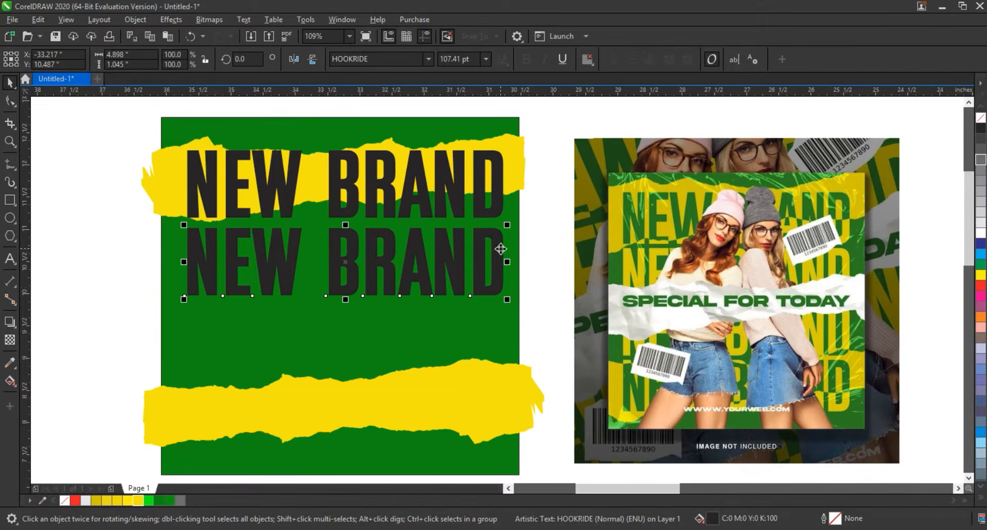
{"action": "key", "text": "ctrl+r"}
{"action": "key", "text": "ctrl+r"}
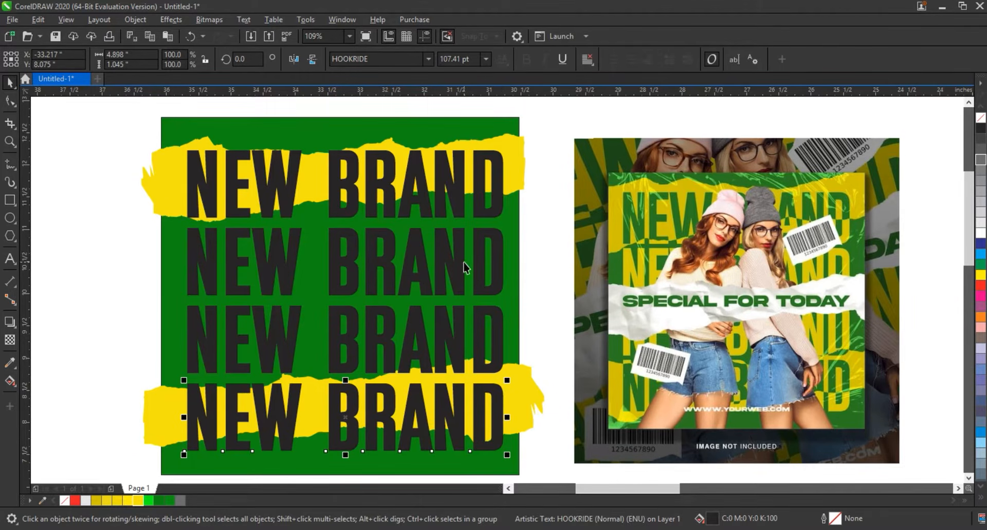
Fill the two middle NEW BRAND lines with the band's yellow and the first and last lines with the square's green.
{"action": "left_click", "coordinate": [420, 319]}
{"action": "left_click", "coordinate": [235, 269], "text": "shift"}
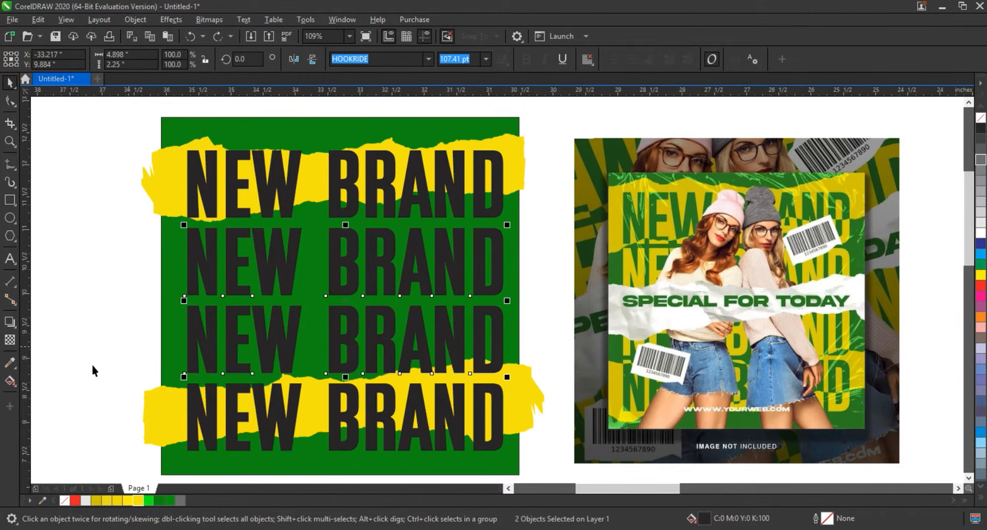
{"action": "left_click", "coordinate": [138, 502]}
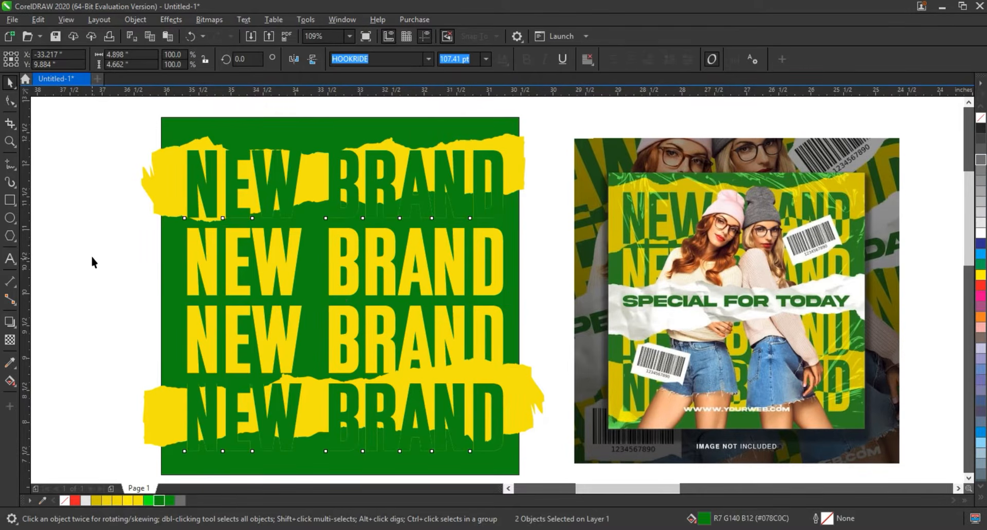
{"action": "left_click", "coordinate": [91, 262]}
PowerClip the top green NEW BRAND line inside the upper yellow band and bring the band in front of a yellow copy of the line.
{"action": "left_click", "coordinate": [281, 183]}
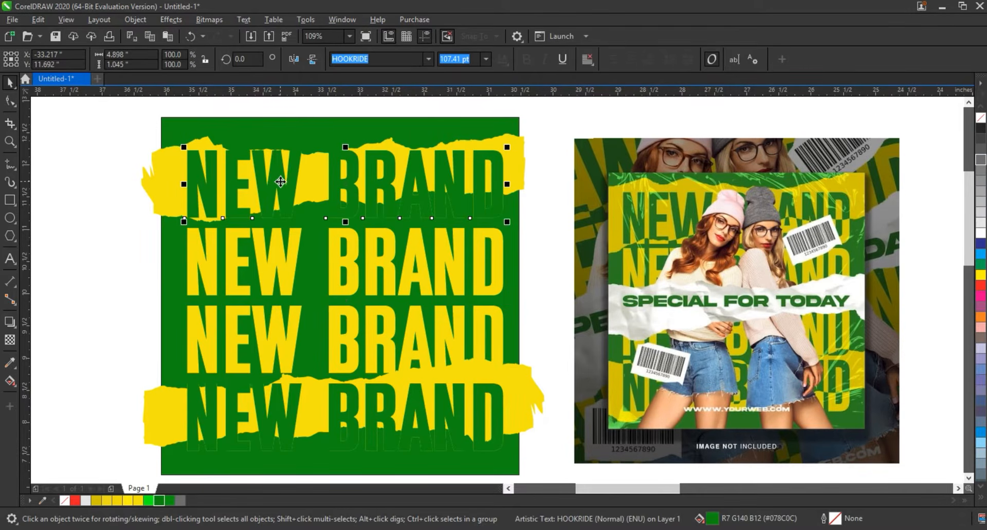
{"action": "right_click", "coordinate": [281, 183]}
{"action": "left_click", "coordinate": [329, 329]}
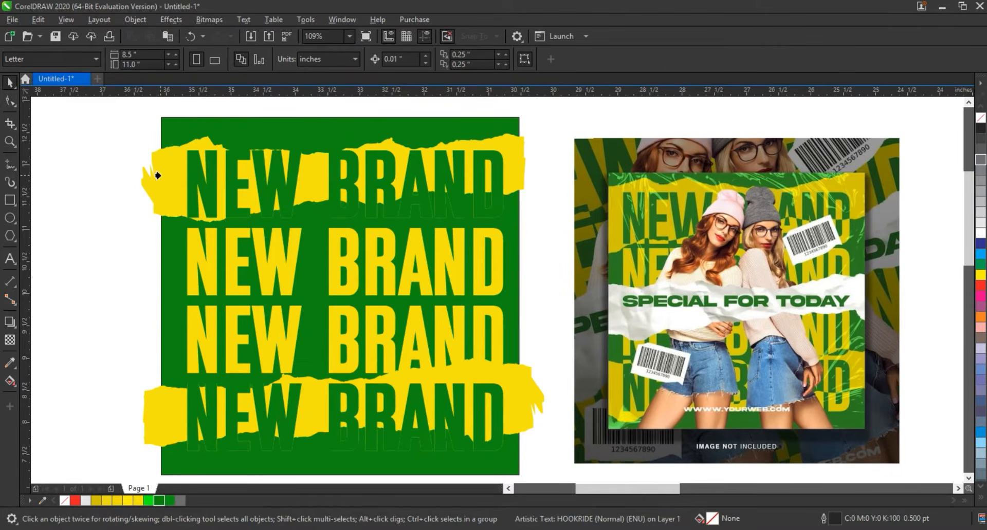
{"action": "left_click", "coordinate": [159, 173]}
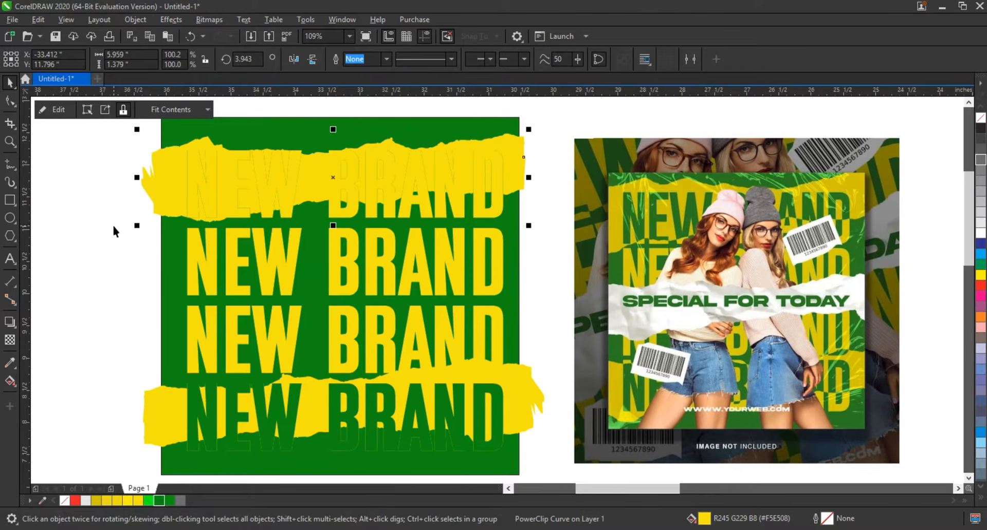
{"action": "left_click", "coordinate": [113, 227]}
{"action": "left_click", "coordinate": [167, 181]}
{"action": "key", "text": "shift+Page_Up"}
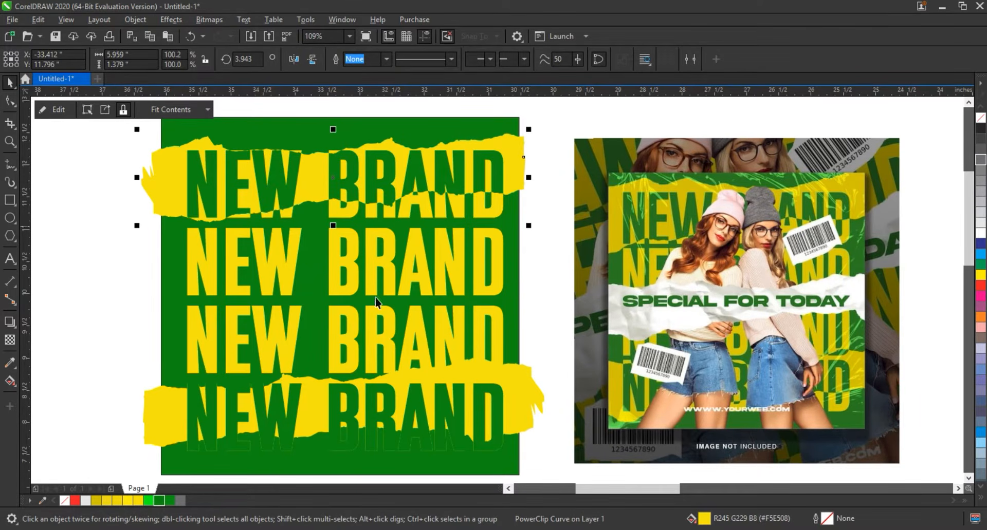
PowerClip the bottom green NEW BRAND line inside the lower yellow band and bring that band in front of a yellow copy of the line.
{"action": "left_click", "coordinate": [500, 404]}
{"action": "right_click", "coordinate": [500, 404]}
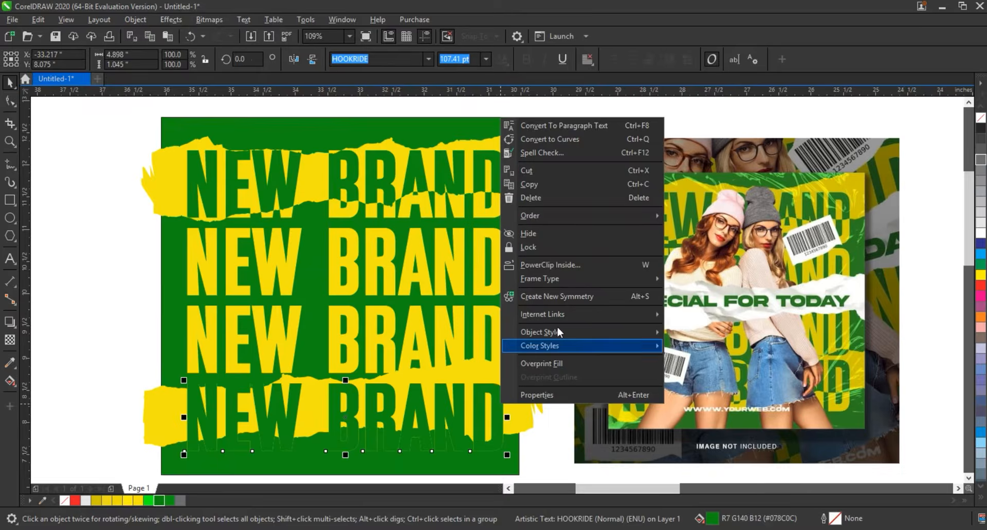
{"action": "left_click", "coordinate": [559, 268]}
{"action": "left_click", "coordinate": [521, 376]}
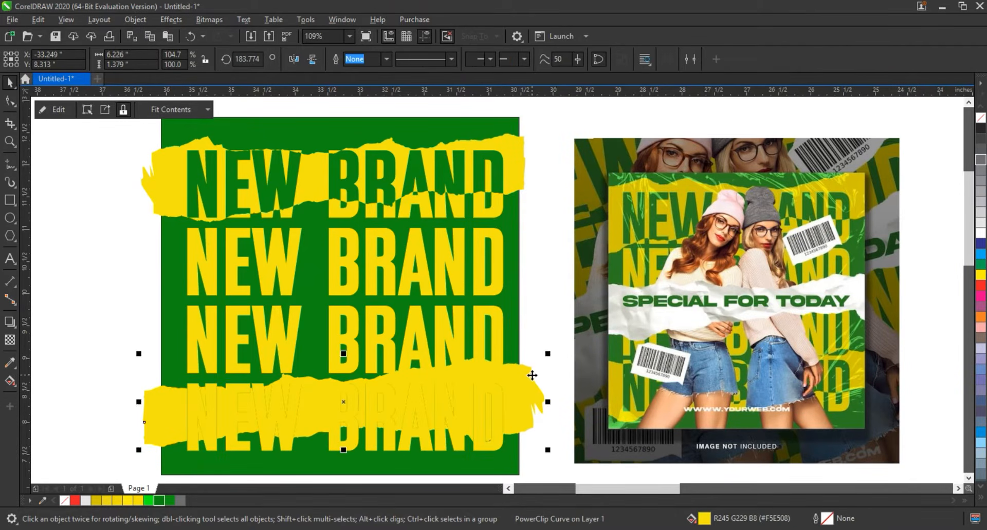
{"action": "key", "text": "shift+Page_Up"}
{"action": "left_click", "coordinate": [560, 292]}
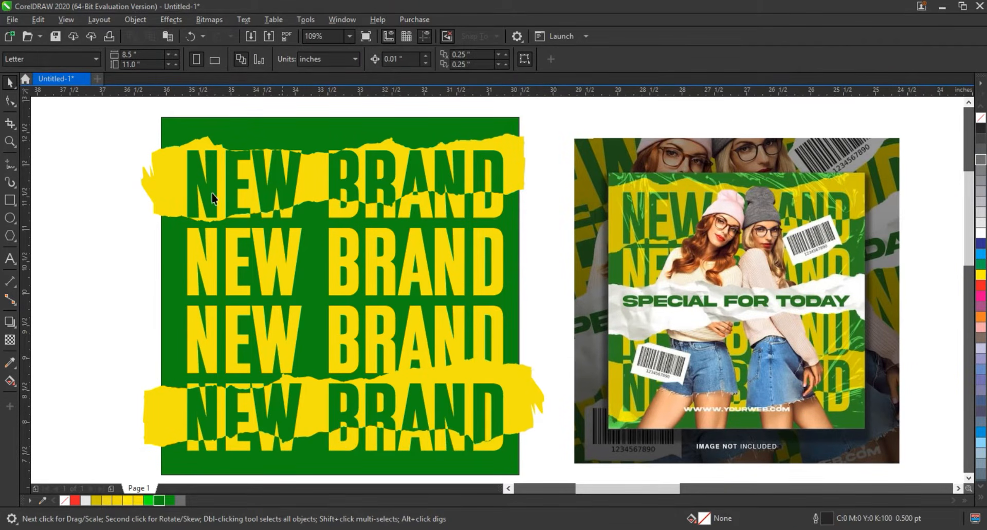
Place a spare copy of the lower torn band with its clipped text below the green square.
{"action": "scroll", "coordinate": [448, 331], "scroll_direction": "down", "scroll_amount": 3}
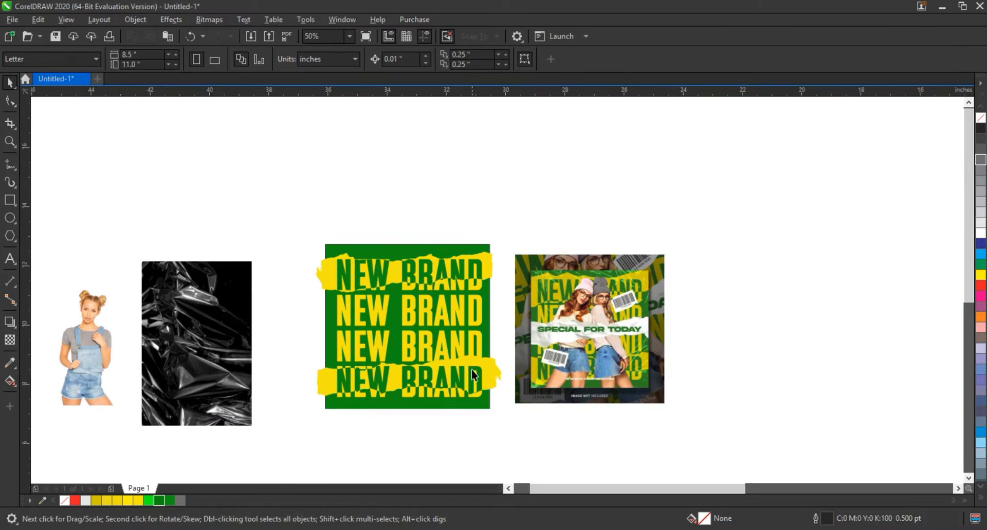
{"action": "left_click", "coordinate": [443, 370]}
{"action": "left_click_drag", "start_coordinate": [443, 370], "coordinate": [425, 447]}
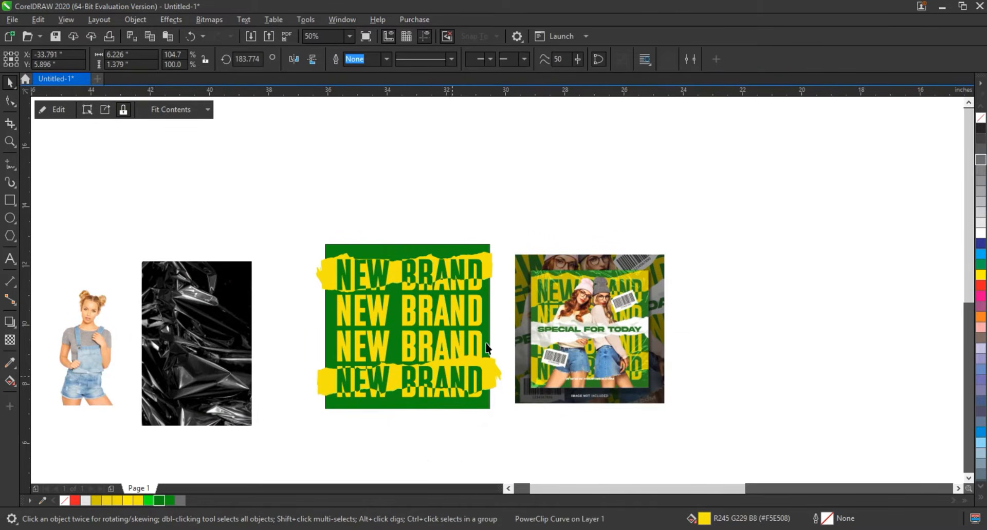
PowerClip both torn bands and all the NEW BRAND lines inside the green square so nothing overhangs its edges.
{"action": "left_click", "coordinate": [8, 143]}
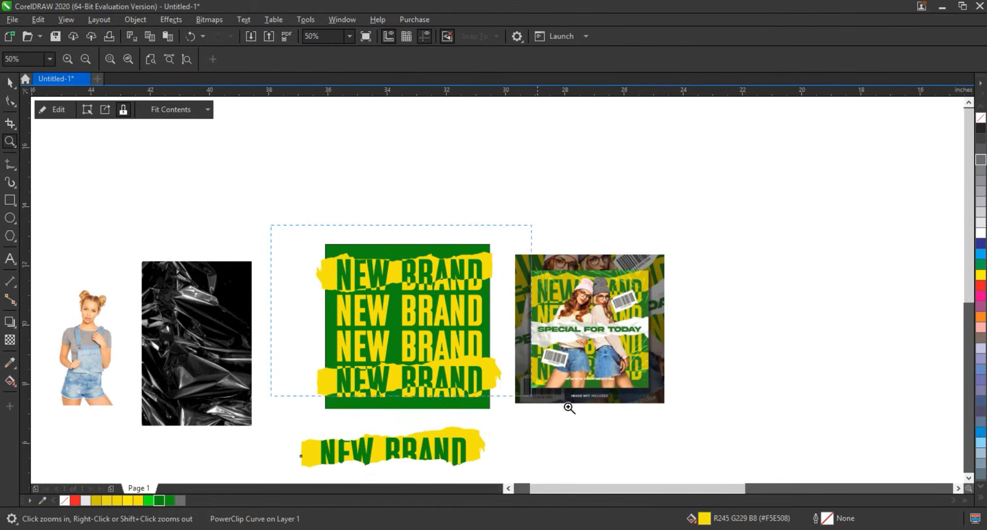
{"action": "left_click_drag", "start_coordinate": [569, 408], "coordinate": [696, 433]}
{"action": "left_click", "coordinate": [8, 82]}
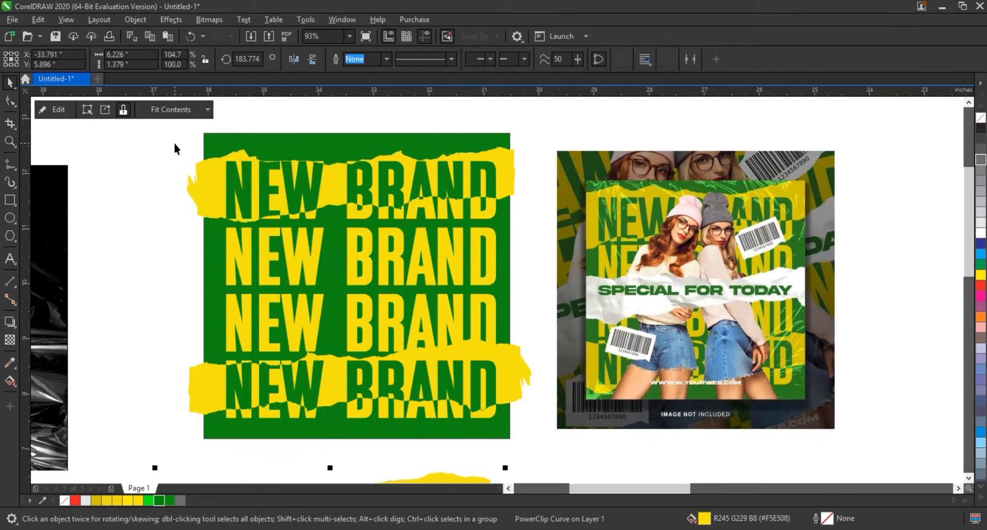
{"action": "left_click_drag", "start_coordinate": [474, 286], "coordinate": [548, 440]}
{"action": "left_click", "coordinate": [346, 144], "text": "shift"}
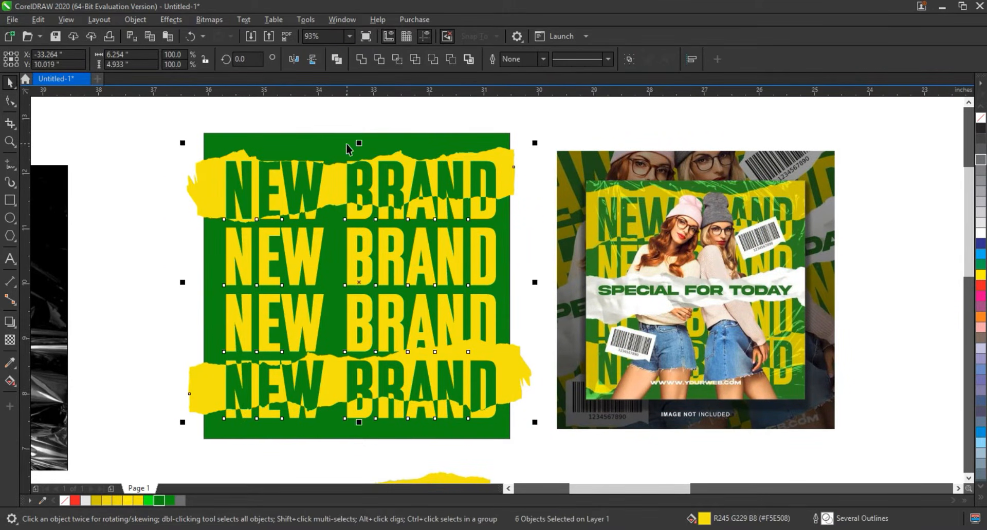
{"action": "right_click", "coordinate": [390, 176]}
{"action": "left_click", "coordinate": [482, 337]}
{"action": "left_click", "coordinate": [333, 138]}
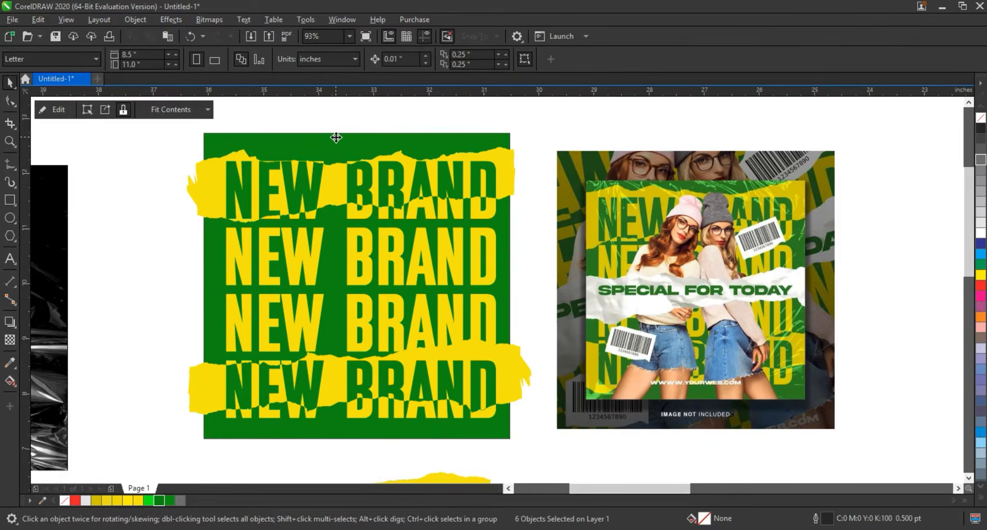
{"action": "left_click", "coordinate": [192, 311]}
Move the photo of the woman in overalls onto the lower middle of the green square.
{"action": "scroll", "coordinate": [394, 360], "scroll_direction": "down", "scroll_amount": 3}
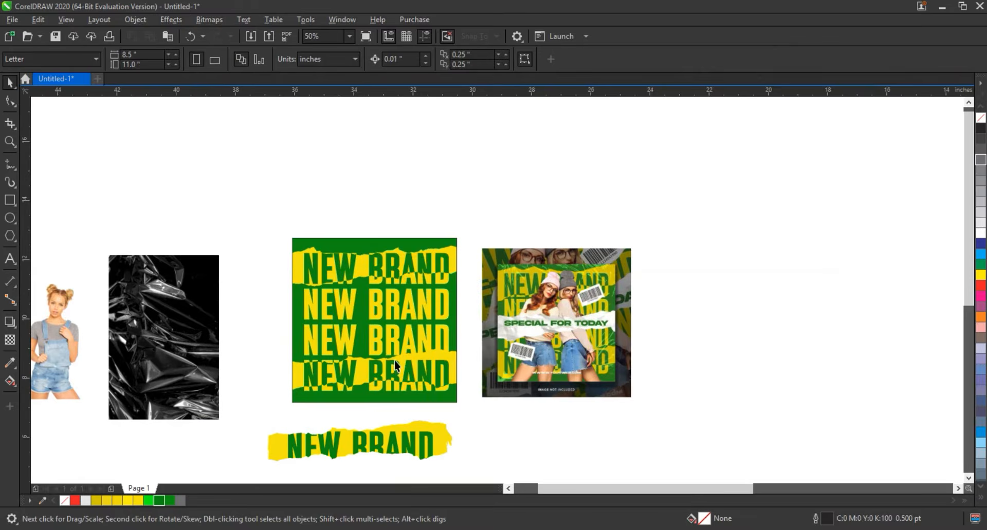
{"action": "left_click_drag", "start_coordinate": [56, 336], "coordinate": [369, 328]}
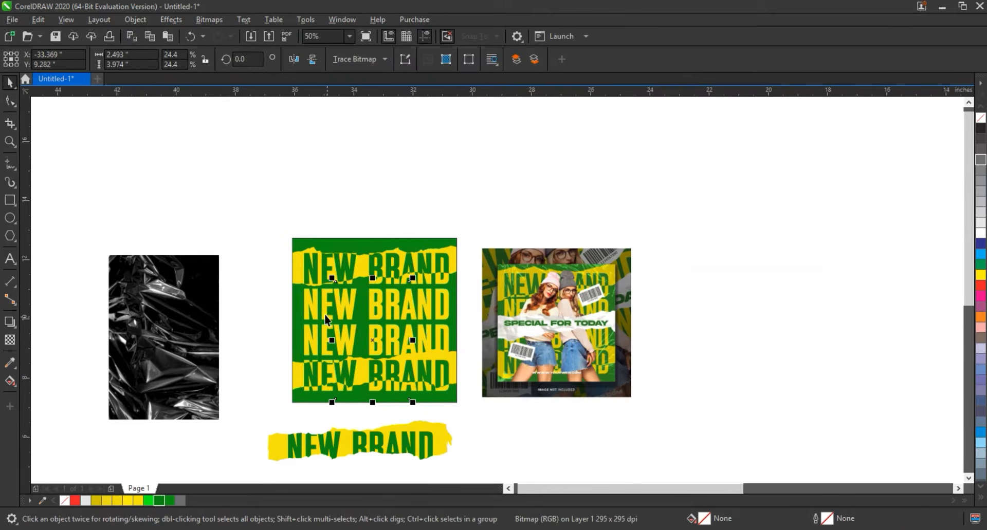
{"action": "left_click_drag", "start_coordinate": [262, 212], "coordinate": [655, 418]}
{"action": "key", "text": "shift+F2"}
Adjust the woman's photo to brightness -13, contrast 51 and intensity -13.
{"action": "left_click", "coordinate": [321, 328]}
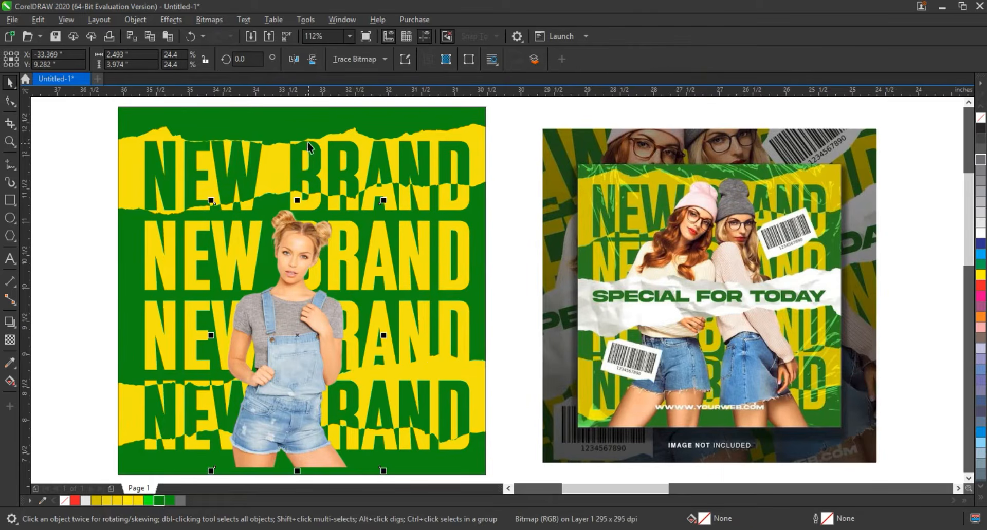
{"action": "left_click", "coordinate": [170, 20]}
{"action": "mouse_move", "coordinate": [181, 66]}
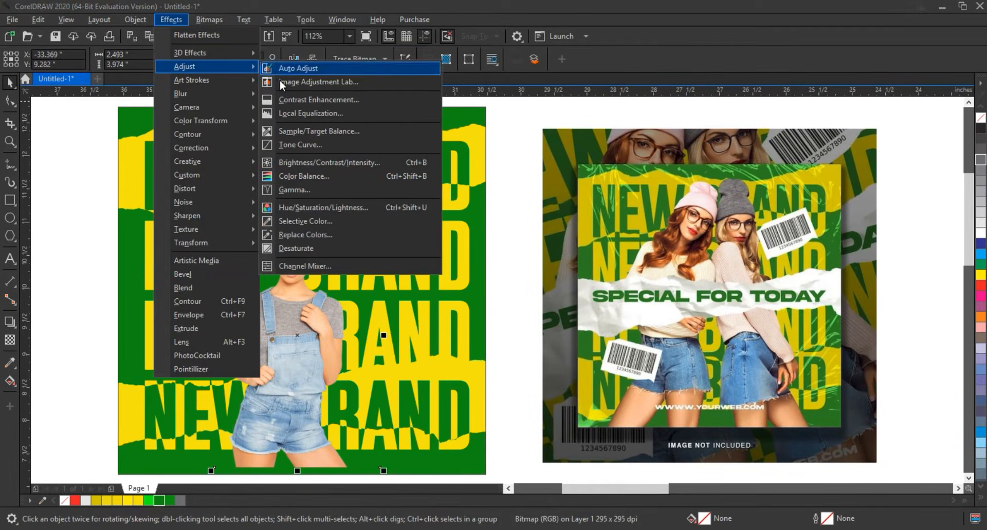
{"action": "left_click", "coordinate": [311, 162]}
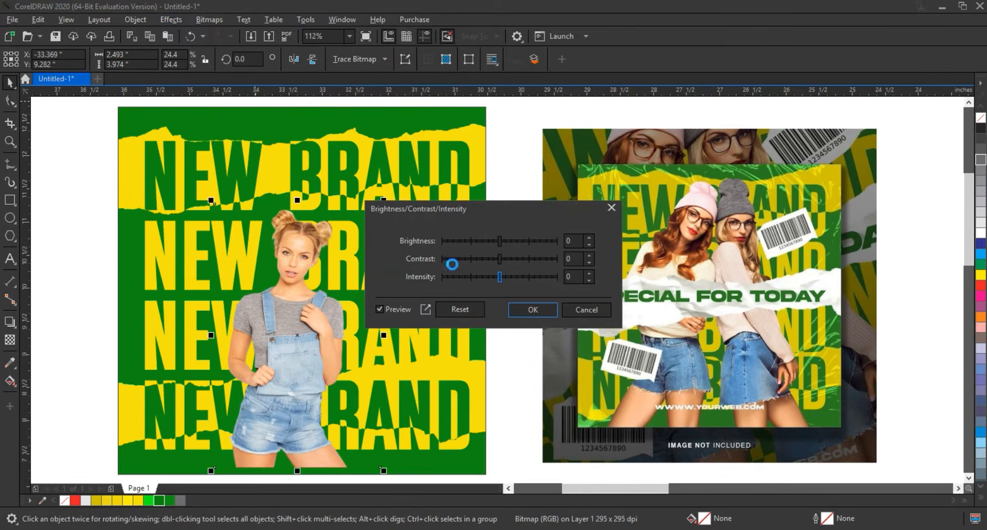
{"action": "left_click", "coordinate": [493, 242]}
{"action": "left_click", "coordinate": [492, 278]}
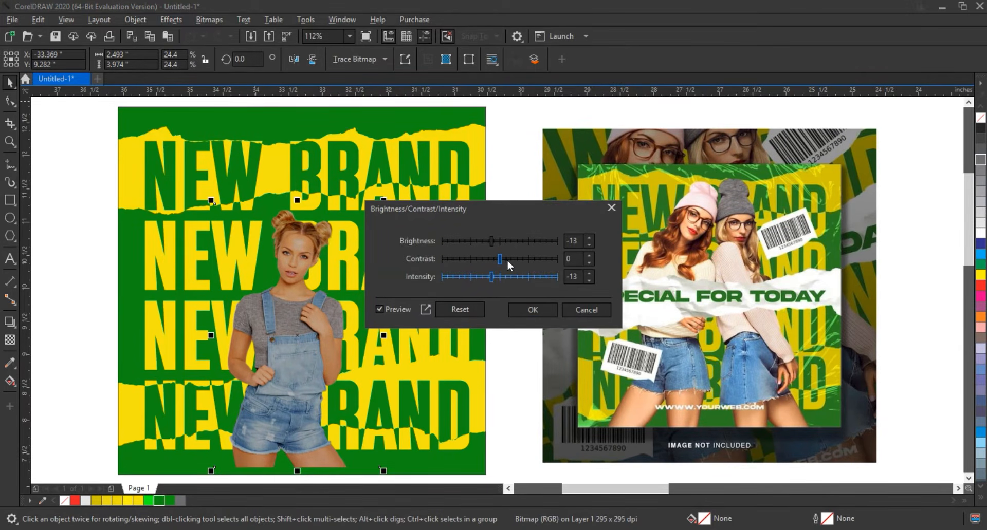
{"action": "left_click", "coordinate": [508, 260]}
{"action": "left_click", "coordinate": [517, 258]}
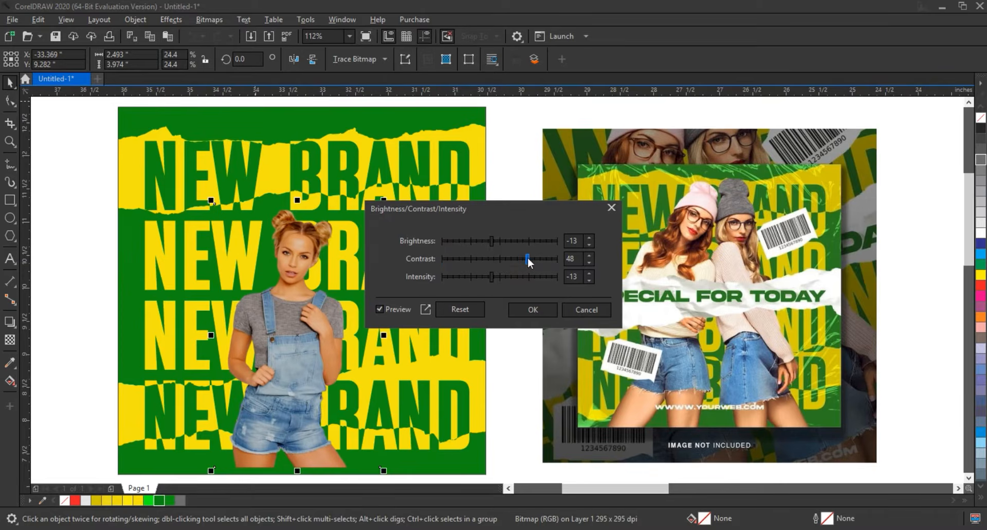
{"action": "left_click", "coordinate": [528, 260]}
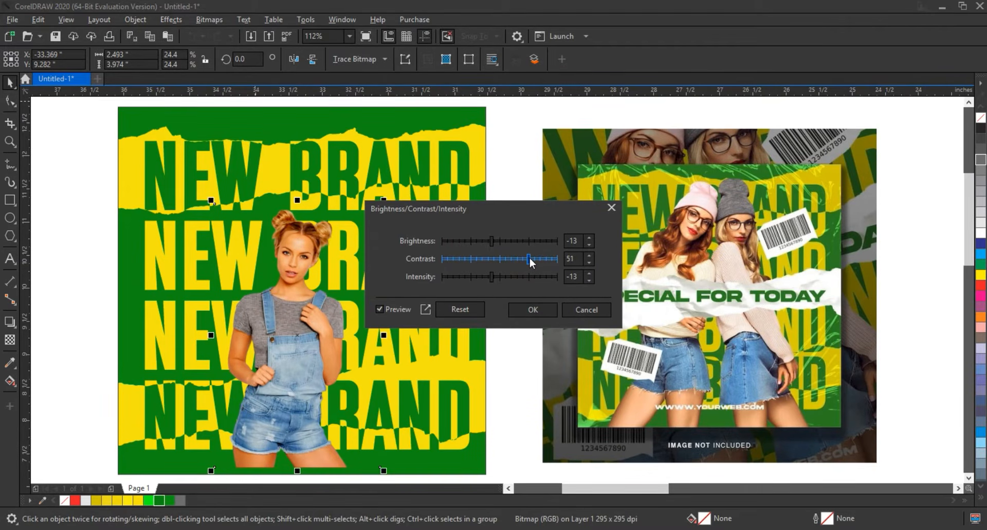
{"action": "left_click", "coordinate": [533, 310]}
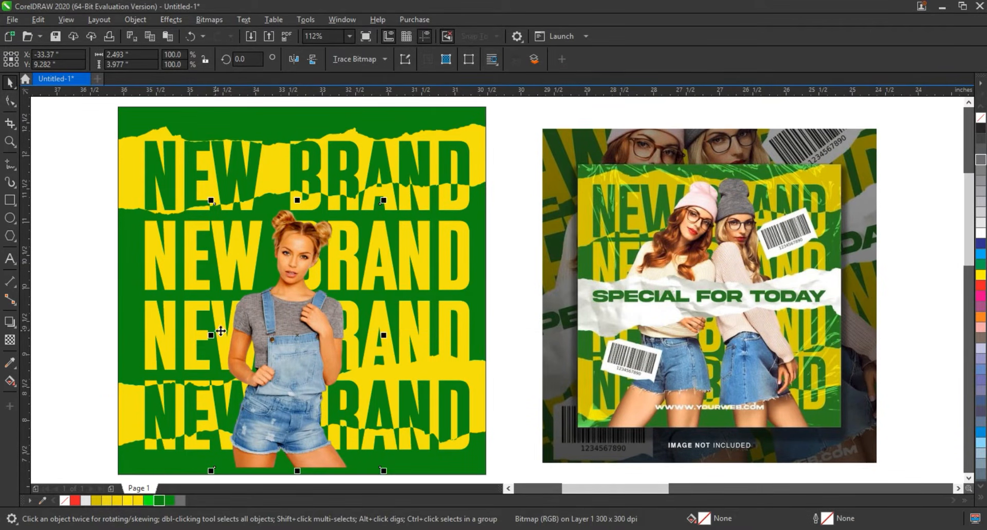
Add a Multiply drop shadow to the right of the woman with opacity 75 and feather 15, and break it apart from the photo.
{"action": "left_click", "coordinate": [10, 321]}
{"action": "left_click_drag", "start_coordinate": [297, 335], "coordinate": [387, 335]}
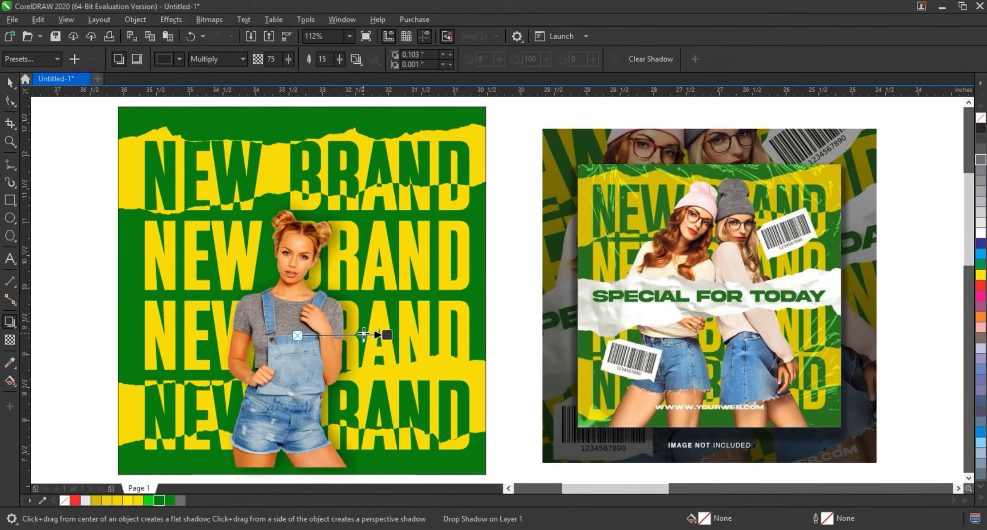
{"action": "left_click", "coordinate": [10, 83]}
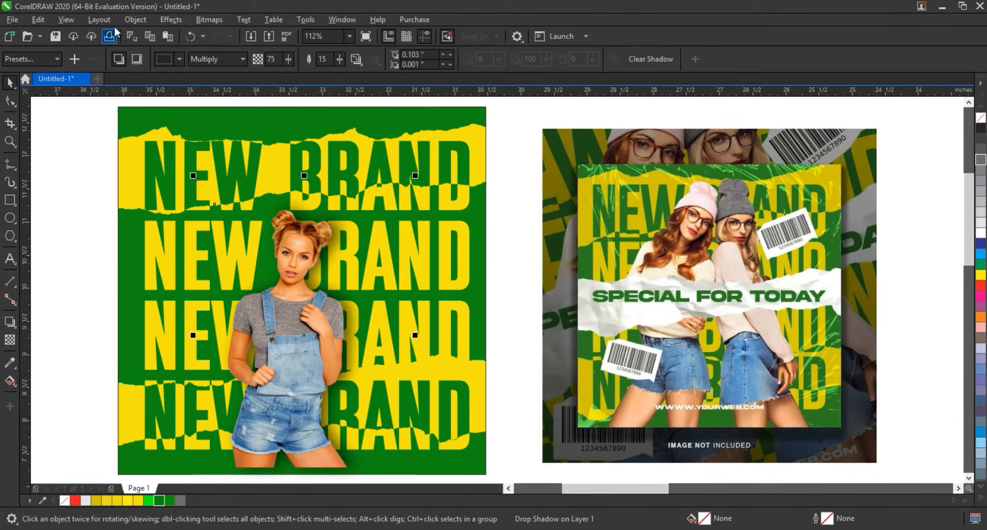
{"action": "left_click", "coordinate": [132, 19]}
{"action": "left_click", "coordinate": [205, 303]}
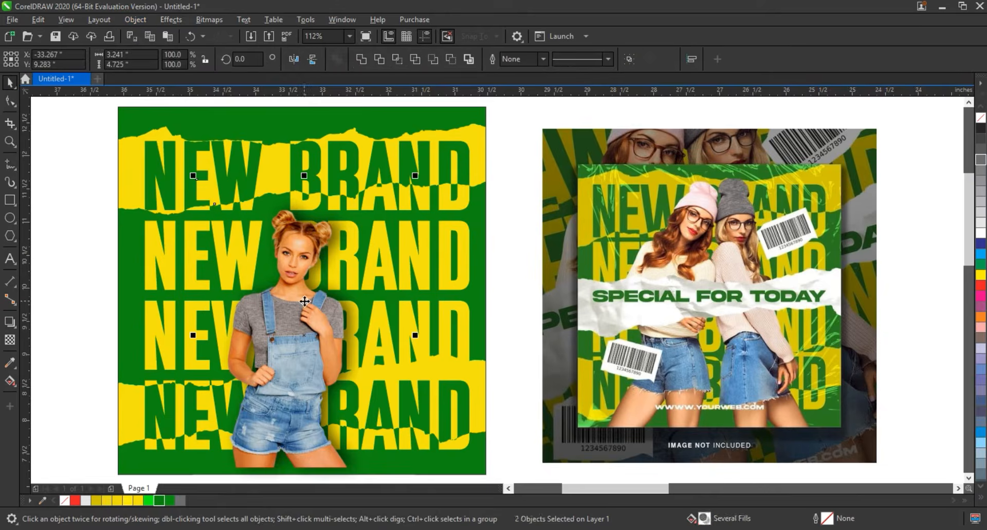
Enlarge the woman's photo and its shadow to 134.9% and position them over the middle of the green square.
{"action": "scroll", "coordinate": [304, 300], "scroll_direction": "down", "scroll_amount": 4}
{"action": "mouse_move", "coordinate": [181, 222]}
{"action": "left_mouse_down"}
{"action": "mouse_move", "coordinate": [329, 383]}
{"action": "mouse_move", "coordinate": [345, 385]}
{"action": "left_mouse_up"}
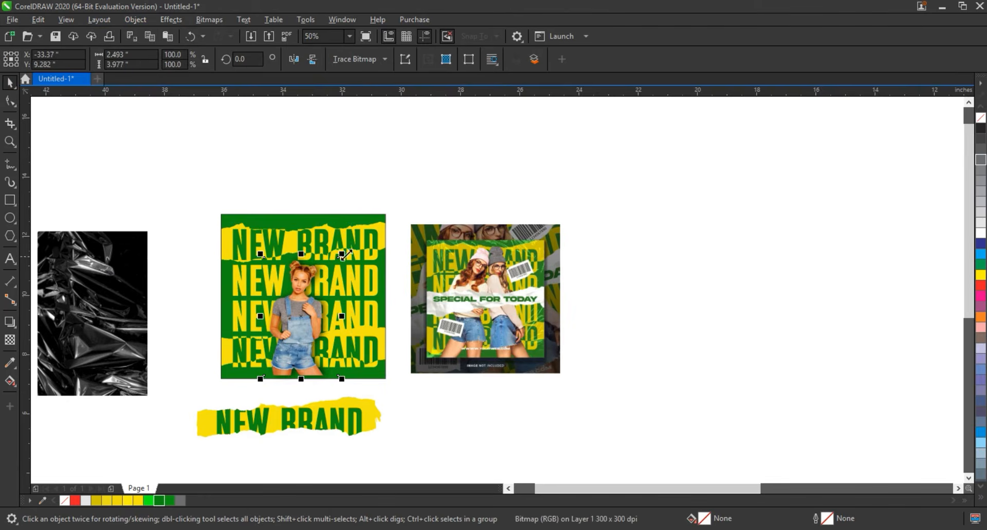
{"action": "left_click_drag", "start_coordinate": [342, 254], "coordinate": [354, 234]}
{"action": "left_click_drag", "start_coordinate": [259, 378], "coordinate": [257, 382]}
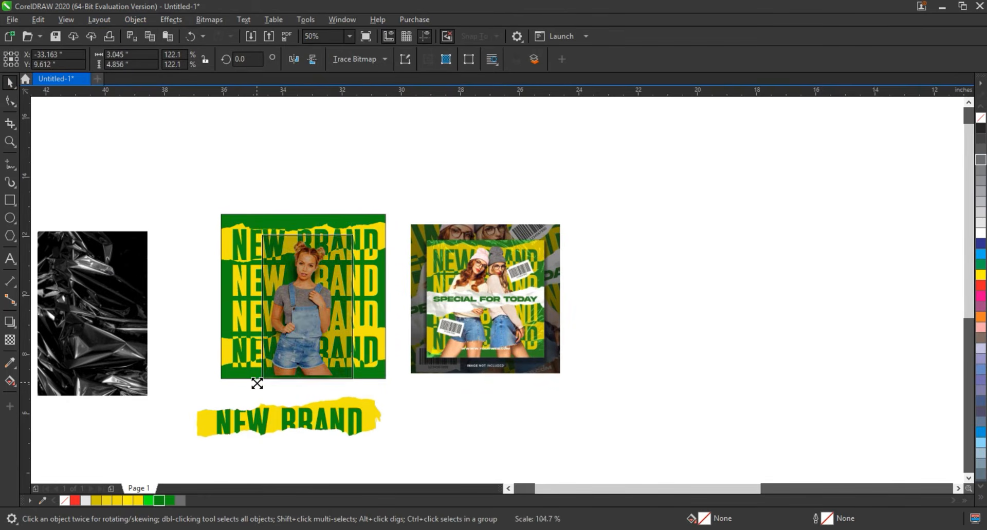
{"action": "left_click_drag", "start_coordinate": [260, 232], "coordinate": [251, 218]}
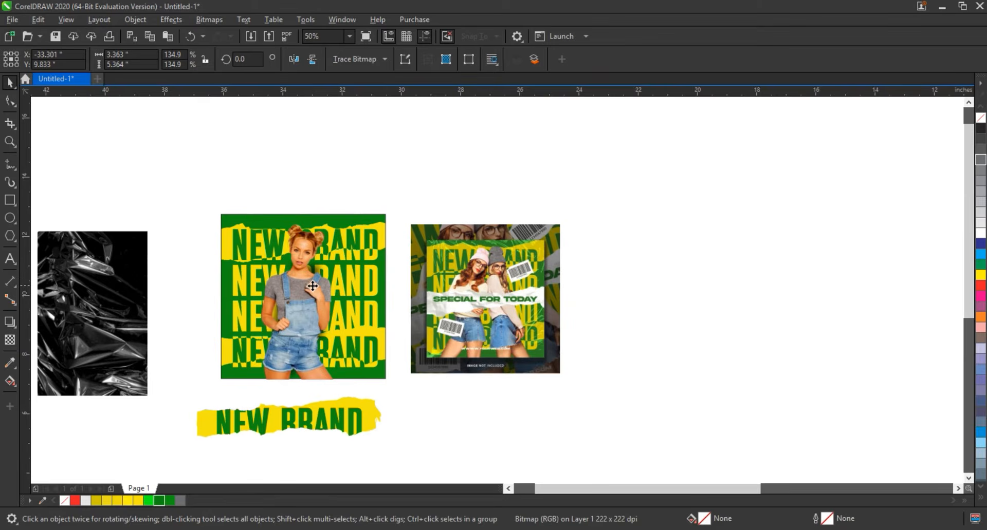
{"action": "left_click_drag", "start_coordinate": [311, 286], "coordinate": [313, 286]}
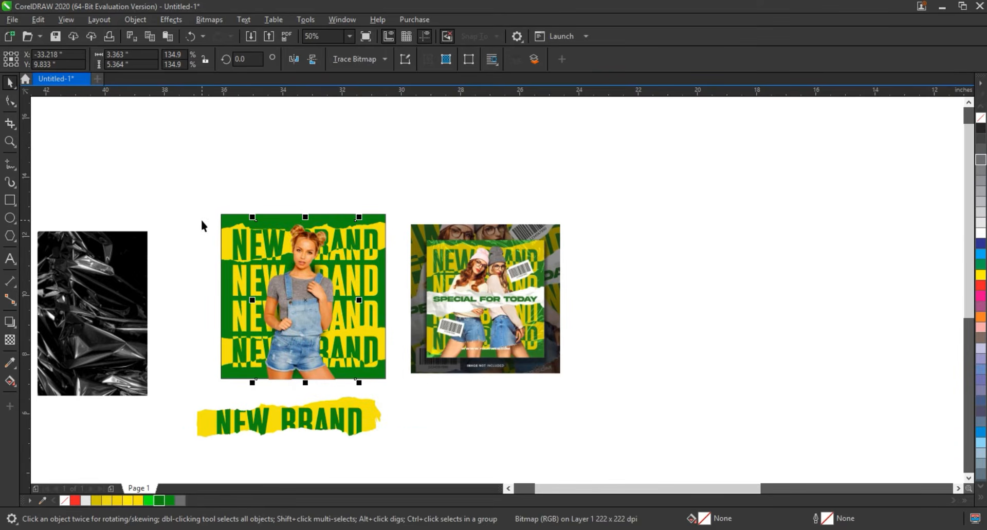
Extract the green NEW BRAND text from the spare torn yellow band below the design and delete it.
{"action": "left_click_drag", "start_coordinate": [184, 194], "coordinate": [395, 406]}
{"action": "left_click_drag", "start_coordinate": [488, 446], "coordinate": [488, 446]}
{"action": "key", "text": "shift+F2"}
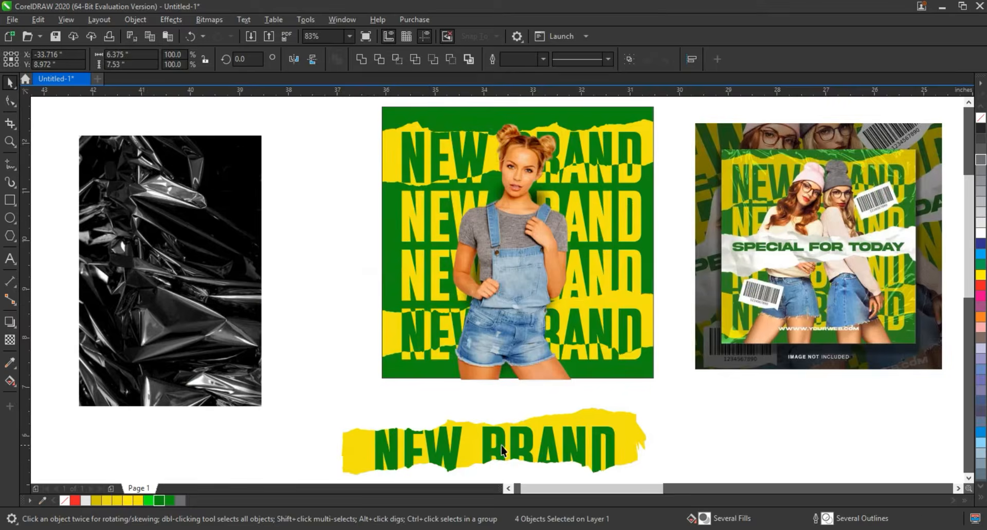
{"action": "left_click", "coordinate": [504, 447]}
{"action": "right_click", "coordinate": [508, 445]}
{"action": "left_click", "coordinate": [579, 69]}
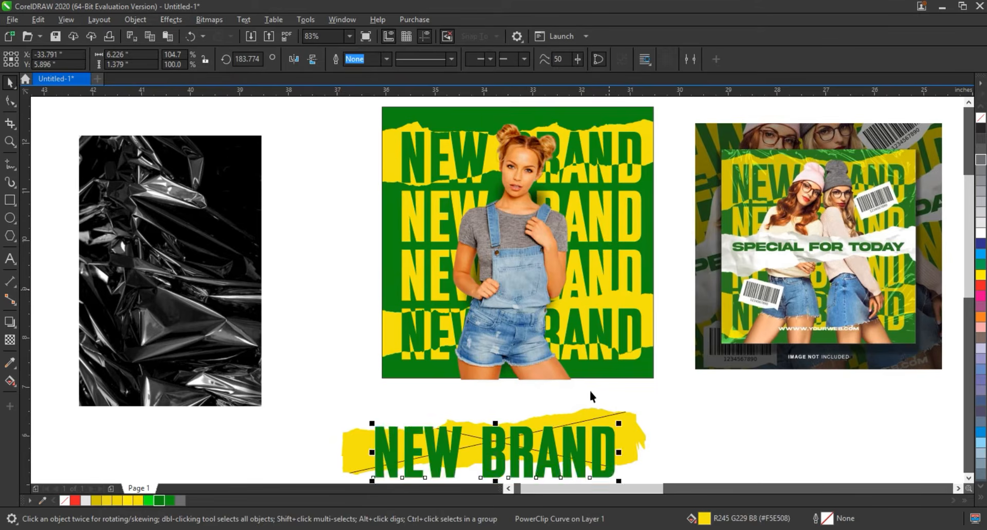
{"action": "key", "text": "Delete"}
{"action": "left_click", "coordinate": [568, 430]}
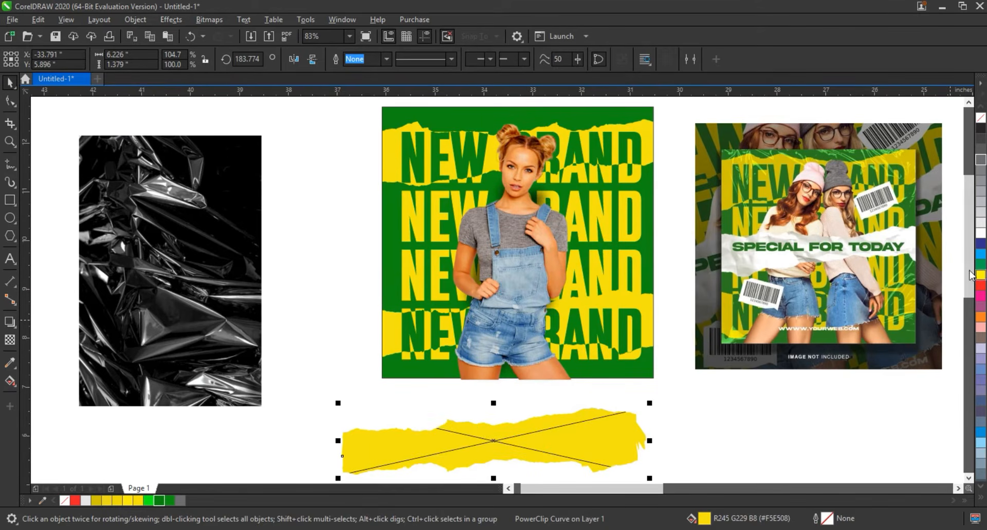
Fill the spare torn band with white and set its PowerClip frame type to None.
{"action": "left_click", "coordinate": [981, 234]}
{"action": "right_click", "coordinate": [586, 424]}
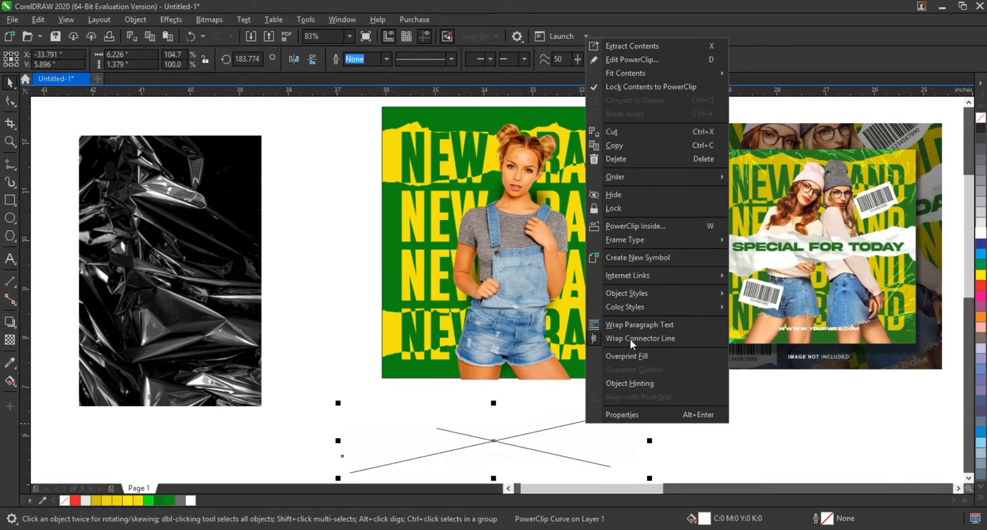
{"action": "mouse_move", "coordinate": [685, 241]}
{"action": "left_click", "coordinate": [790, 273]}
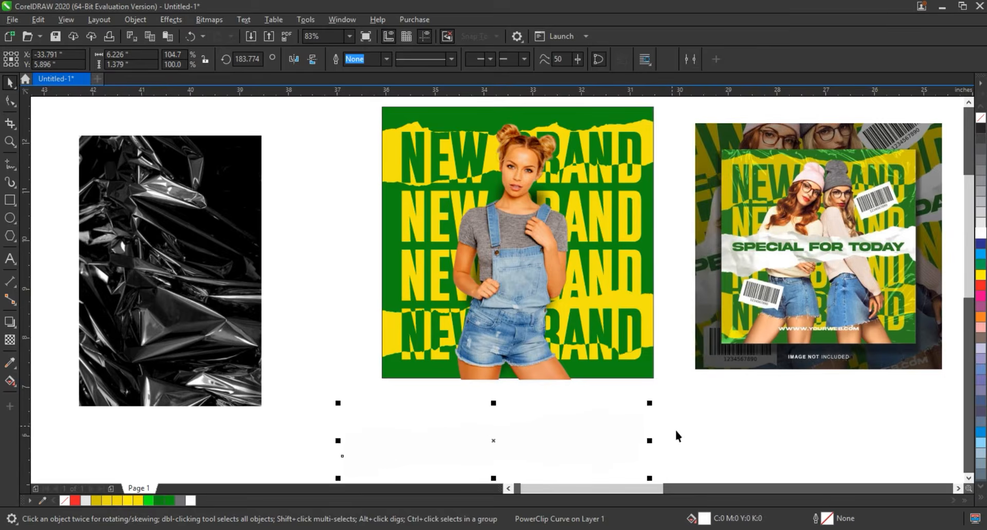
{"action": "left_click", "coordinate": [674, 434]}
Place the white torn band across the woman's waist, squashed to about 1.03 inches high, slightly skewed and centred on her photo.
{"action": "left_click_drag", "start_coordinate": [537, 446], "coordinate": [566, 252]}
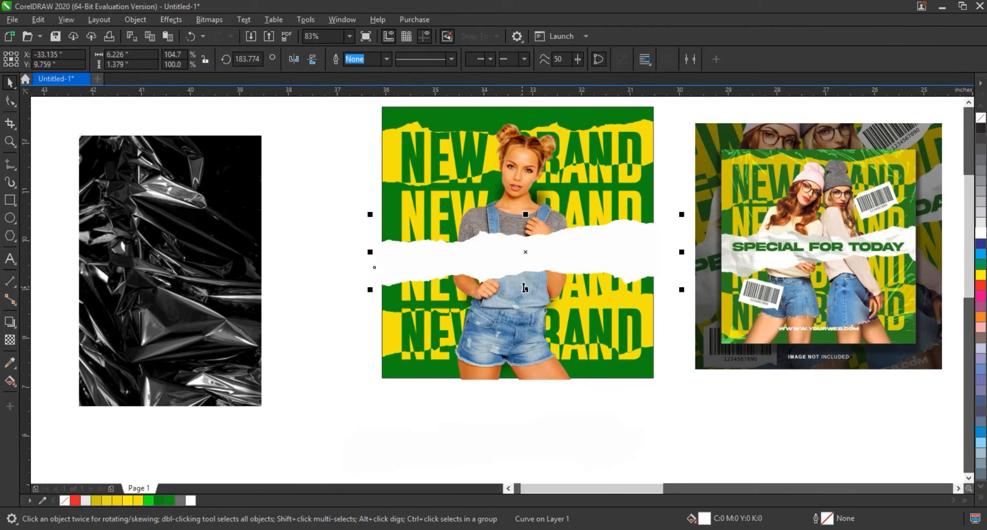
{"action": "left_click_drag", "start_coordinate": [525, 289], "coordinate": [525, 281]}
{"action": "left_click", "coordinate": [629, 254]}
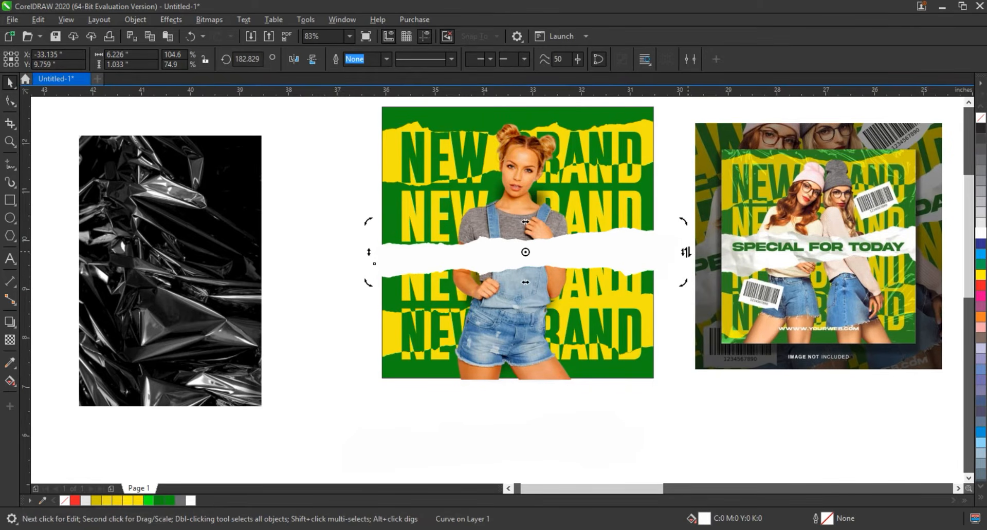
{"action": "left_click_drag", "start_coordinate": [683, 252], "coordinate": [683, 246]}
{"action": "left_click", "coordinate": [544, 330]}
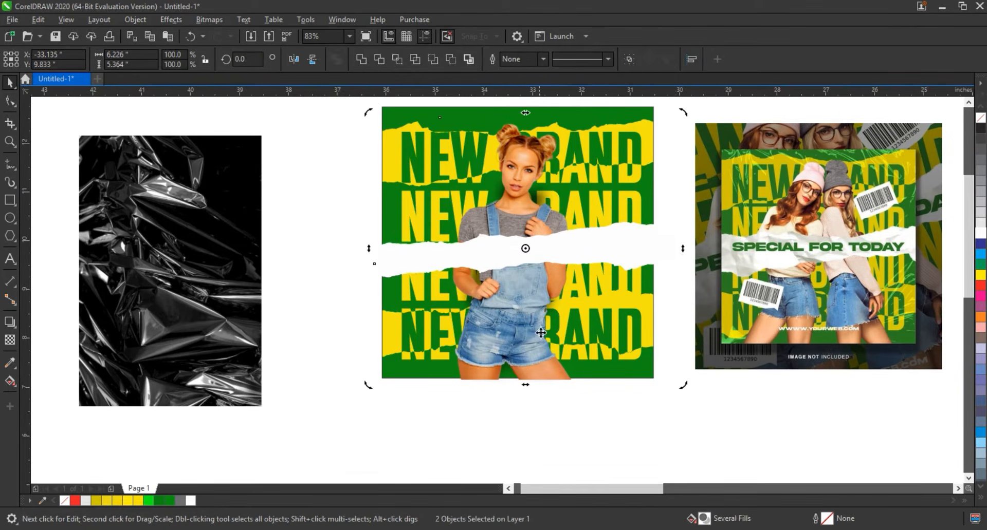
{"action": "left_click", "coordinate": [547, 400]}
Move the SPECIAL FOR TODAY text onto the middle of the white torn band.
{"action": "left_click", "coordinate": [615, 254]}
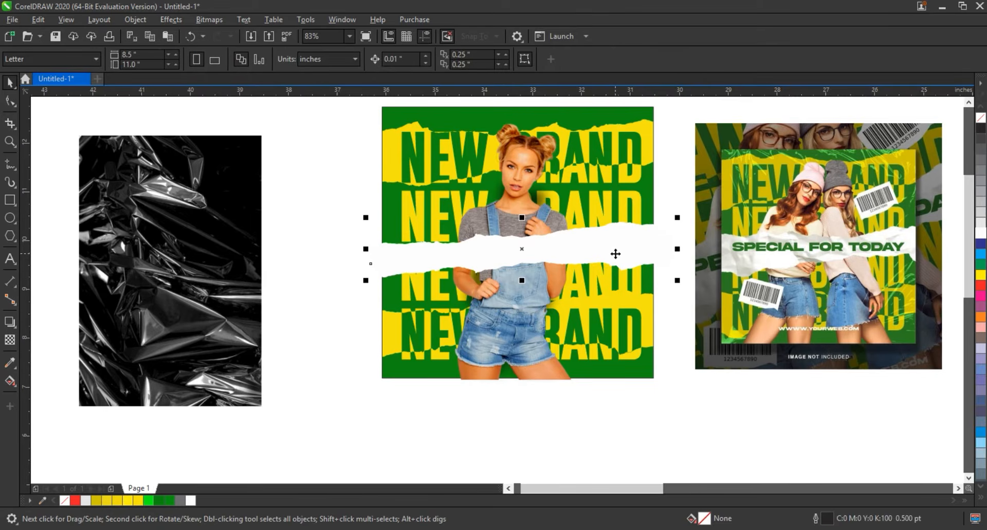
{"action": "key", "text": "shift+F2"}
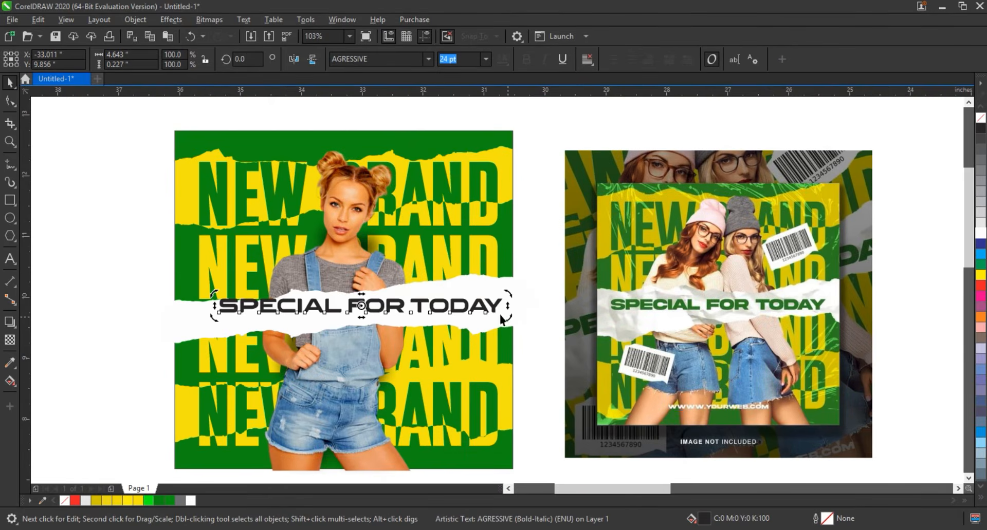
{"action": "left_click", "coordinate": [476, 305]}
{"action": "left_click_drag", "start_coordinate": [476, 304], "coordinate": [464, 312]}
Skew the white torn band so it runs more level behind the SPECIAL FOR TODAY text.
{"action": "left_click", "coordinate": [470, 285]}
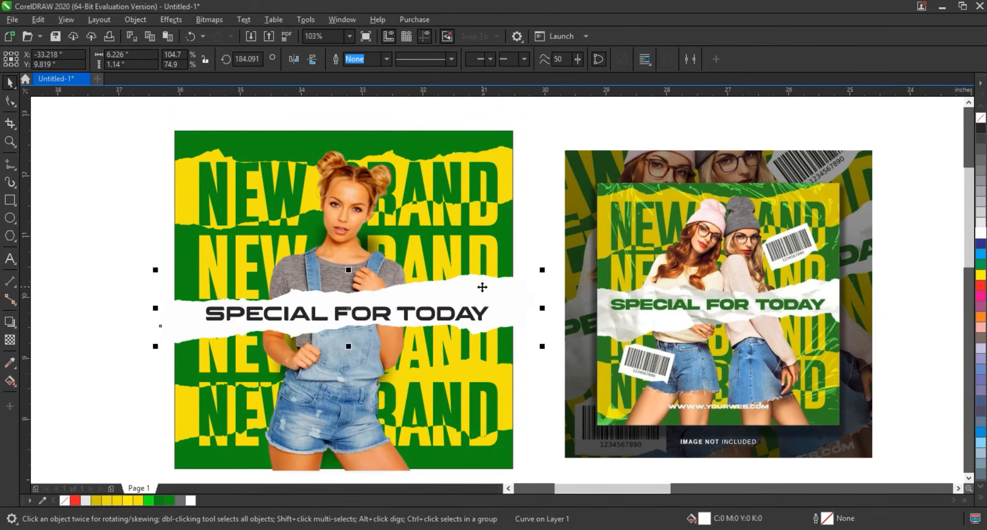
{"action": "left_click", "coordinate": [481, 287]}
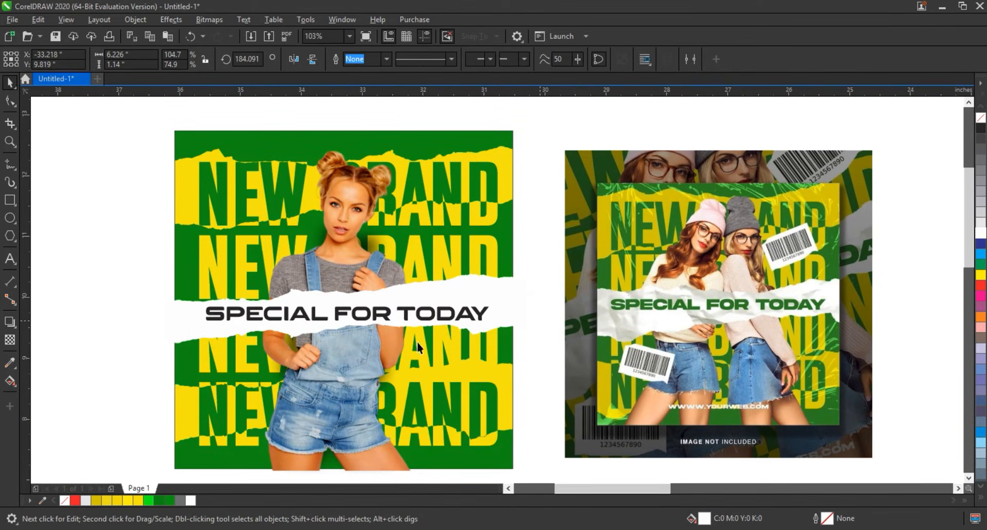
{"action": "left_click_drag", "start_coordinate": [155, 316], "coordinate": [155, 313]}
{"action": "left_click_drag", "start_coordinate": [507, 303], "coordinate": [503, 300]}
Fill the SPECIAL FOR TODAY text with the dark green #078C0C and convert it to curves.
{"action": "left_click", "coordinate": [449, 316]}
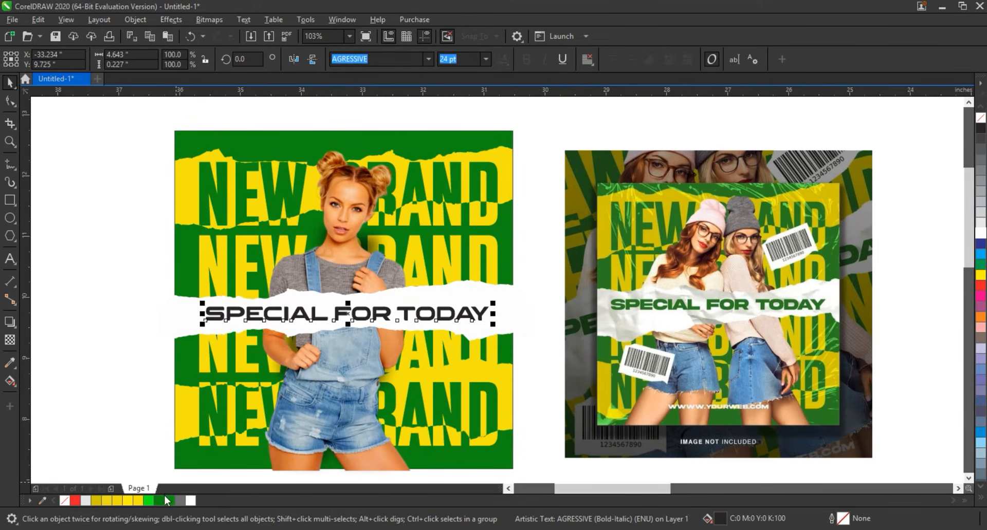
{"action": "left_click_drag", "start_coordinate": [164, 496], "coordinate": [389, 319]}
{"action": "key", "text": "ctrl+q"}
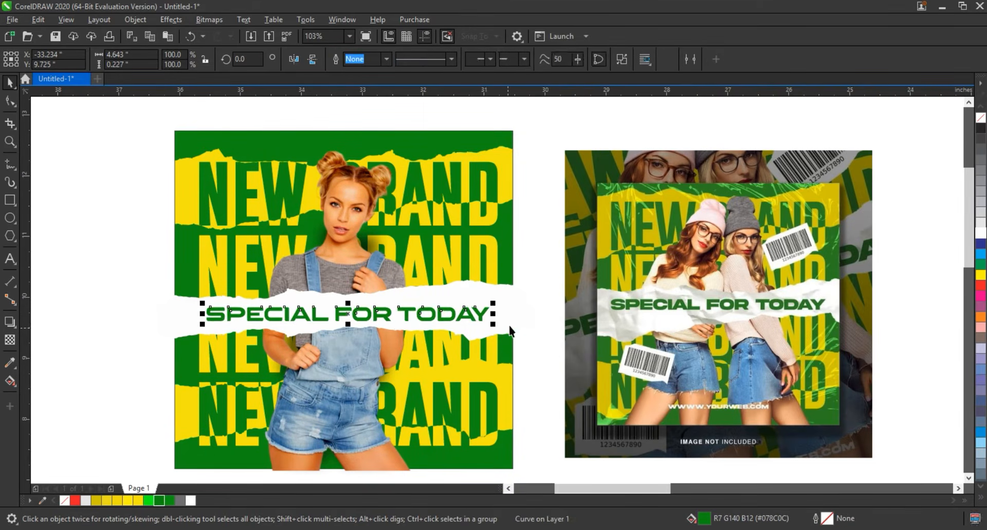
Centre the SPECIAL FOR TODAY lettering horizontally on the white torn band.
{"action": "left_click", "coordinate": [509, 325], "text": "shift"}
{"action": "key", "text": "c"}
{"action": "left_click", "coordinate": [541, 332]}
{"action": "left_click", "coordinate": [388, 316]}
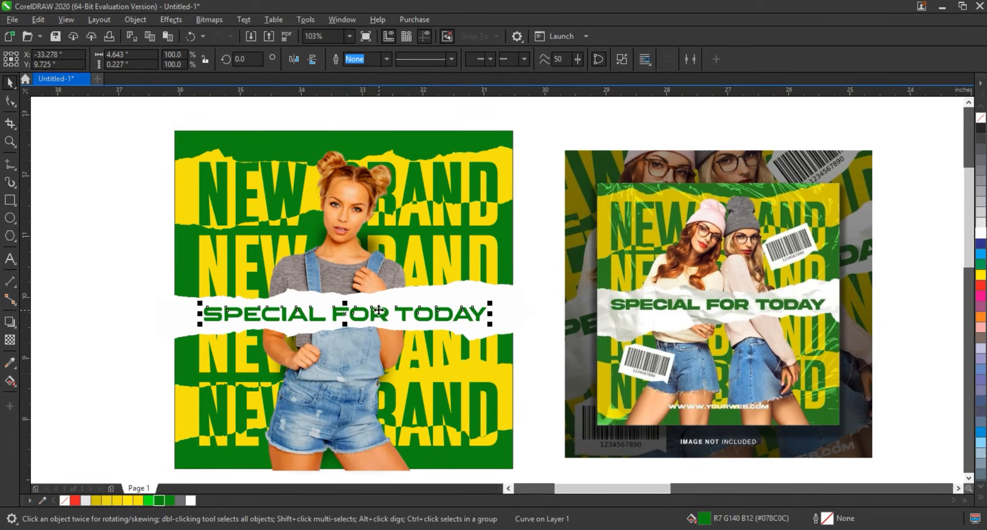
{"action": "left_click_drag", "start_coordinate": [348, 302], "coordinate": [348, 302]}
{"action": "left_click", "coordinate": [503, 291], "text": "shift"}
{"action": "left_click", "coordinate": [556, 290]}
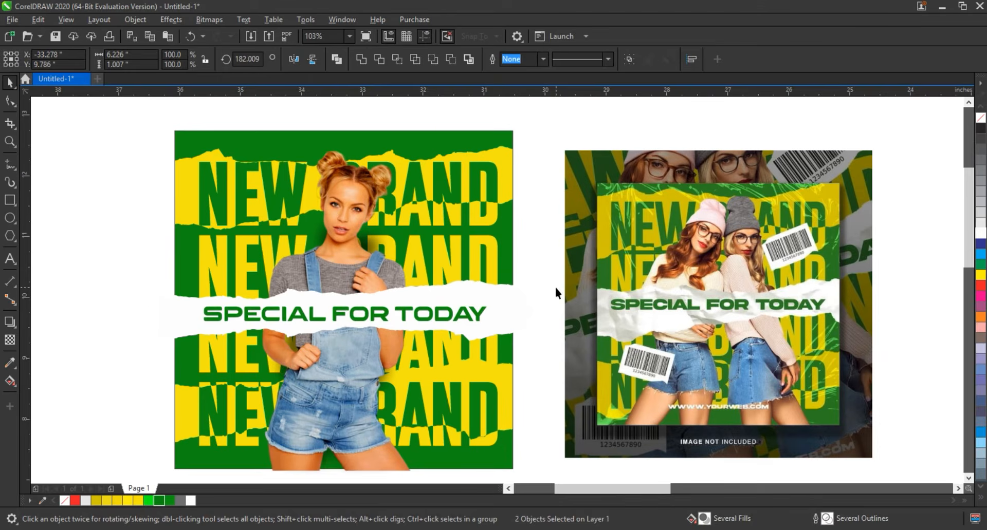
{"action": "left_click", "coordinate": [473, 314]}
{"action": "left_click", "coordinate": [541, 293]}
Bring the black plastic texture to the front over the design and stretch it to about 5.70 x 5.74 inches to cover the square.
{"action": "scroll", "coordinate": [543, 319], "scroll_direction": "down", "scroll_amount": 2}
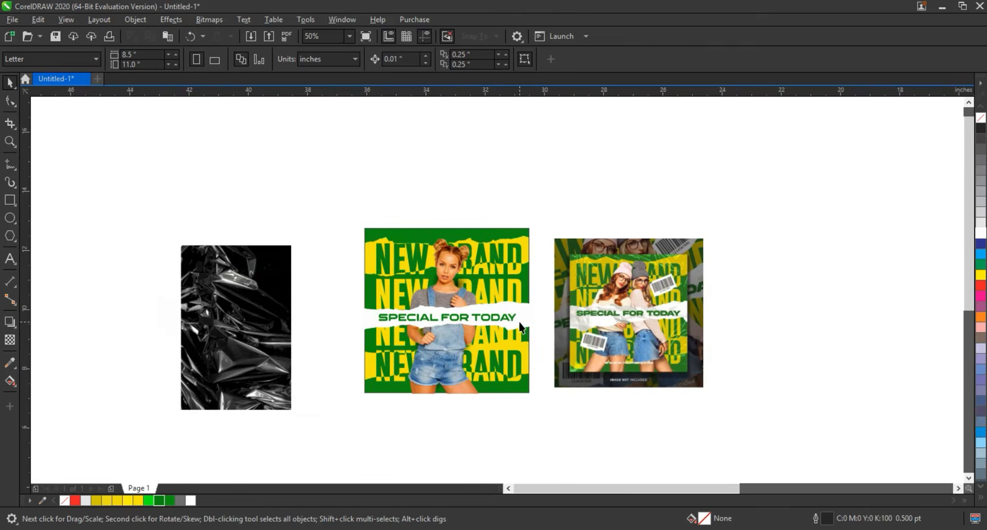
{"action": "left_click_drag", "start_coordinate": [268, 332], "coordinate": [448, 302]}
{"action": "key", "text": "shift+Page_Up"}
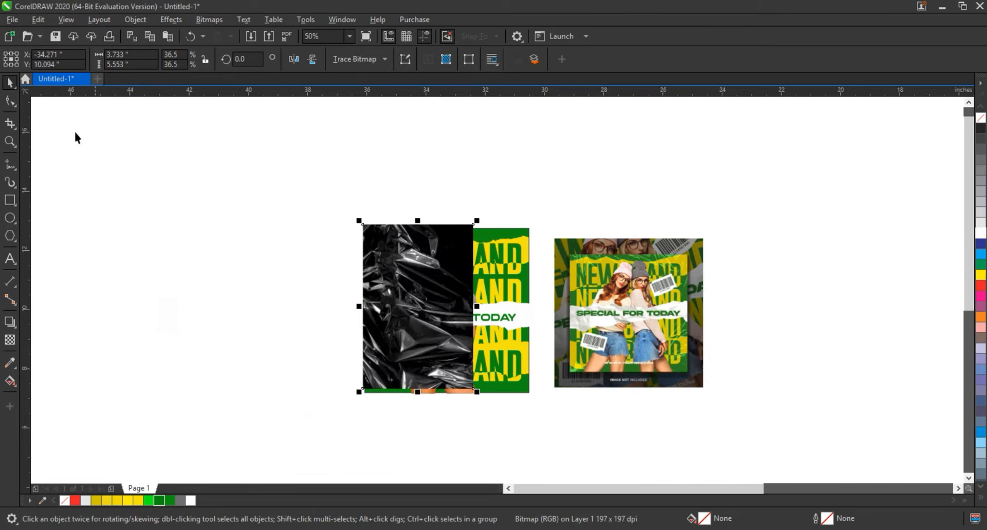
{"action": "left_click", "coordinate": [17, 145]}
{"action": "left_click_drag", "start_coordinate": [348, 209], "coordinate": [698, 396]}
{"action": "left_click", "coordinate": [10, 81]}
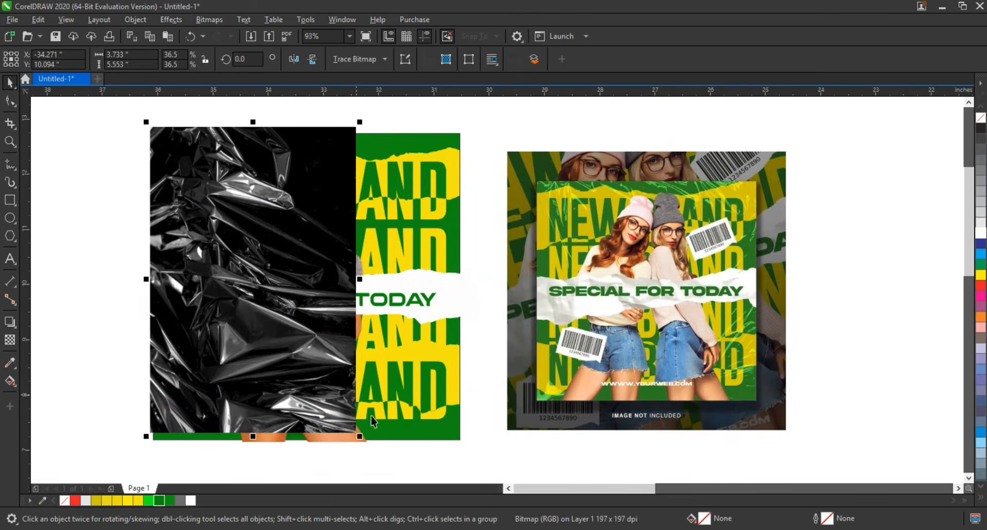
{"action": "left_click_drag", "start_coordinate": [362, 438], "coordinate": [366, 446]}
{"action": "left_click_drag", "start_coordinate": [366, 283], "coordinate": [468, 283]}
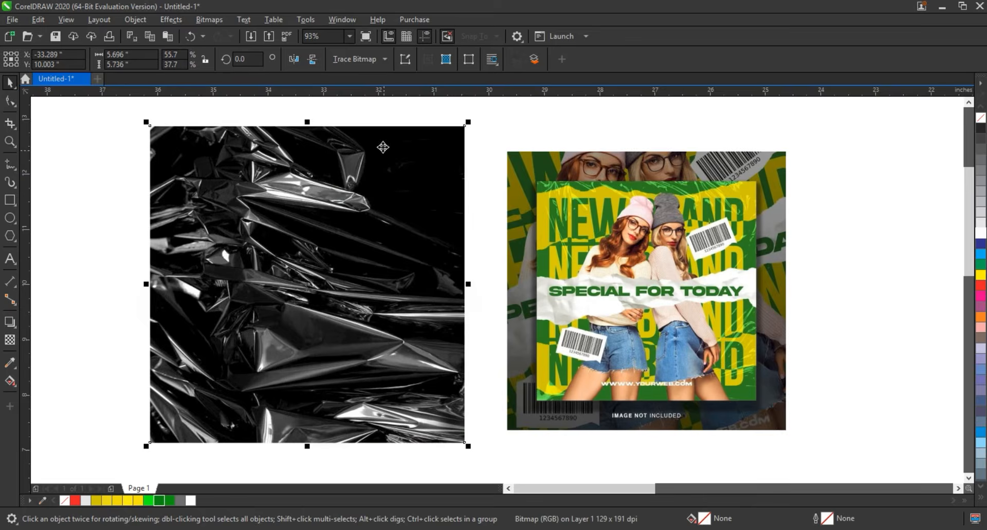
Mirror the plastic texture horizontally and vertically, and place it behind the woman and the white band.
{"action": "left_click", "coordinate": [307, 64]}
{"action": "left_click", "coordinate": [298, 61]}
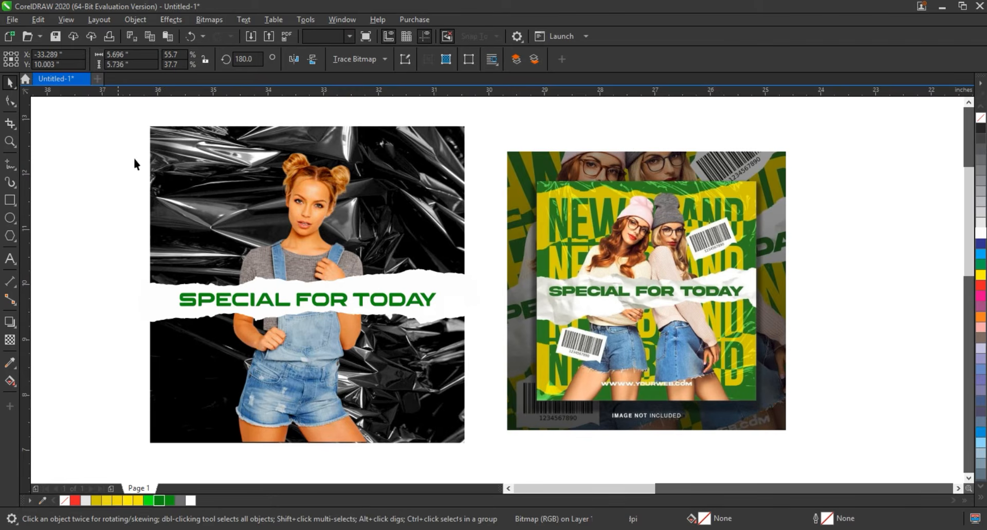
Set the plastic texture's transparency merge mode to Screen.
{"action": "left_click", "coordinate": [11, 344]}
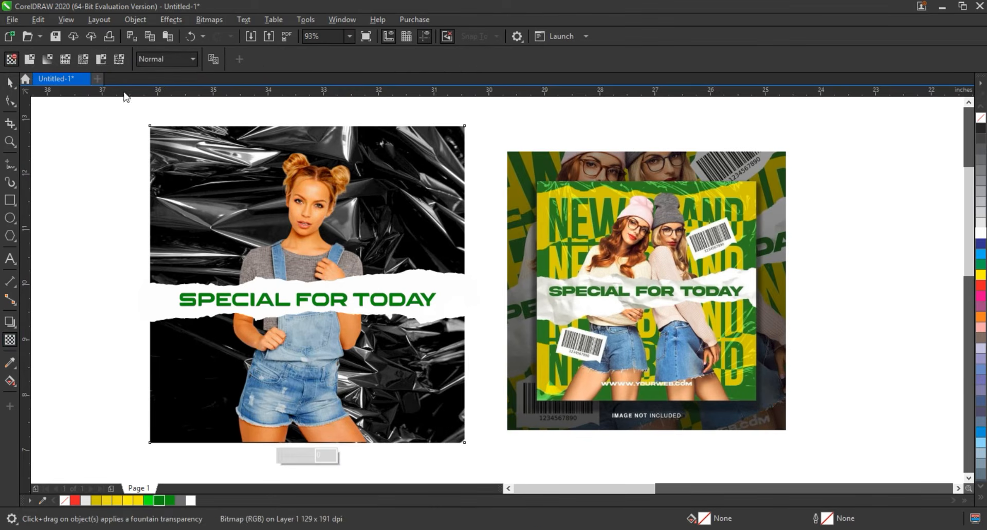
{"action": "left_click", "coordinate": [148, 60]}
{"action": "left_click", "coordinate": [161, 286]}
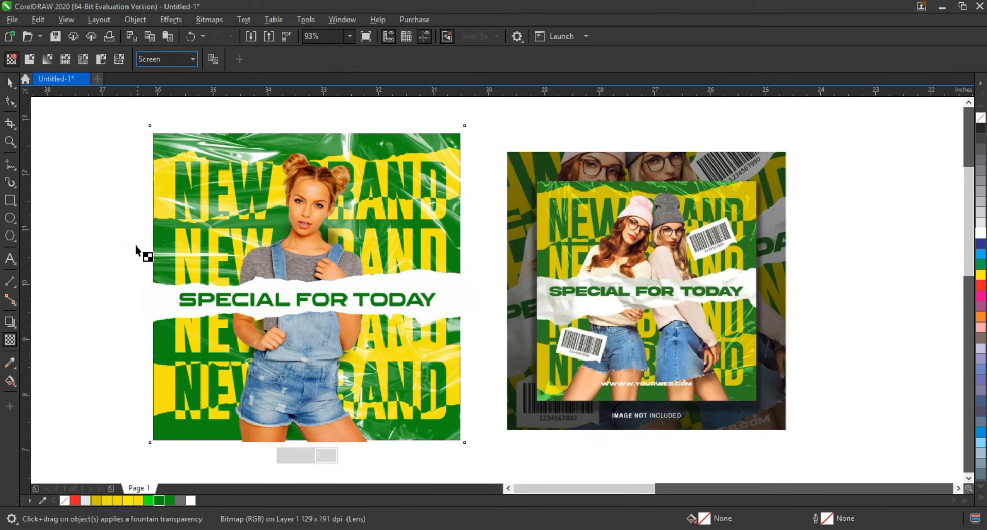
Mirror the plastic texture horizontally and test it with a vertical flip.
{"action": "left_click", "coordinate": [9, 82]}
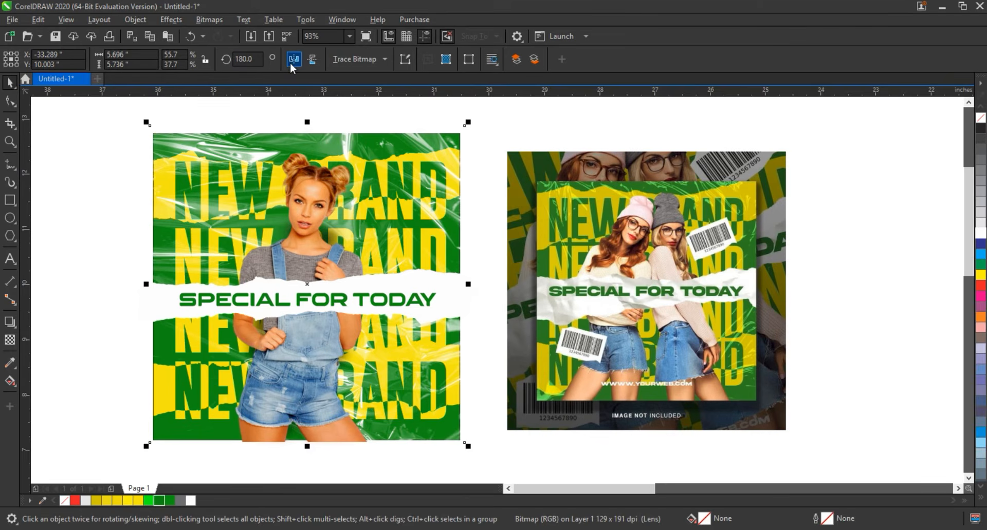
{"action": "left_click", "coordinate": [291, 61]}
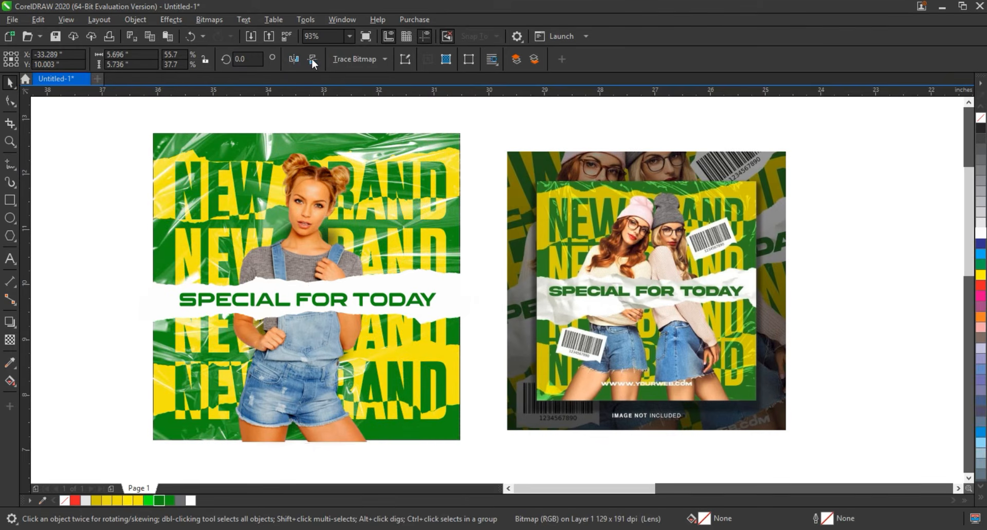
{"action": "left_click", "coordinate": [313, 60]}
{"action": "left_click", "coordinate": [312, 60]}
PowerClip the plastic texture inside the green square so it does not overhang the edges.
{"action": "left_click", "coordinate": [13, 148]}
{"action": "left_click_drag", "start_coordinate": [144, 130], "coordinate": [492, 447]}
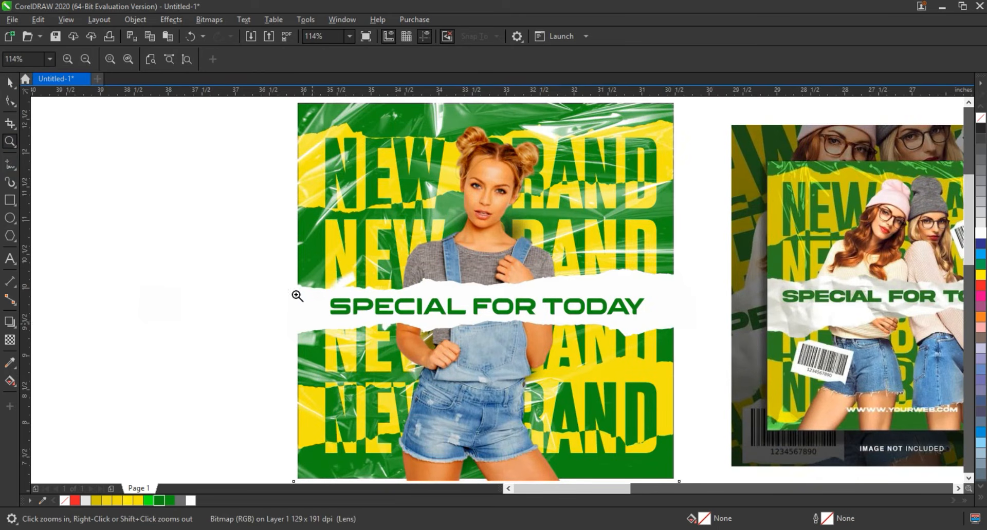
{"action": "left_click", "coordinate": [8, 84]}
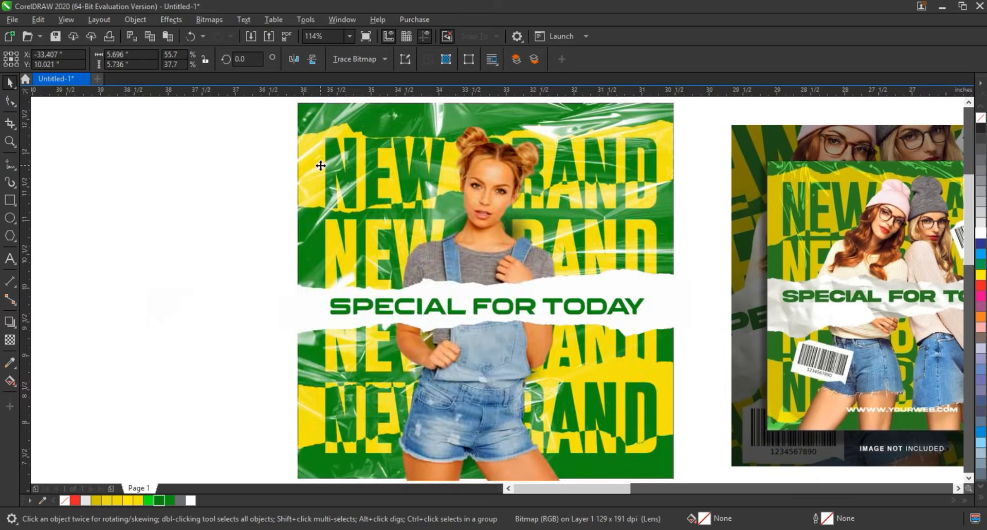
{"action": "key", "text": "ctrl+z"}
{"action": "key", "text": "ctrl+shift+z"}
{"action": "key", "text": "ctrl+Page_Down"}
{"action": "key", "text": "ctrl+Page_Down"}
{"action": "key", "text": "ctrl+Page_Down"}
{"action": "key", "text": "Delete"}
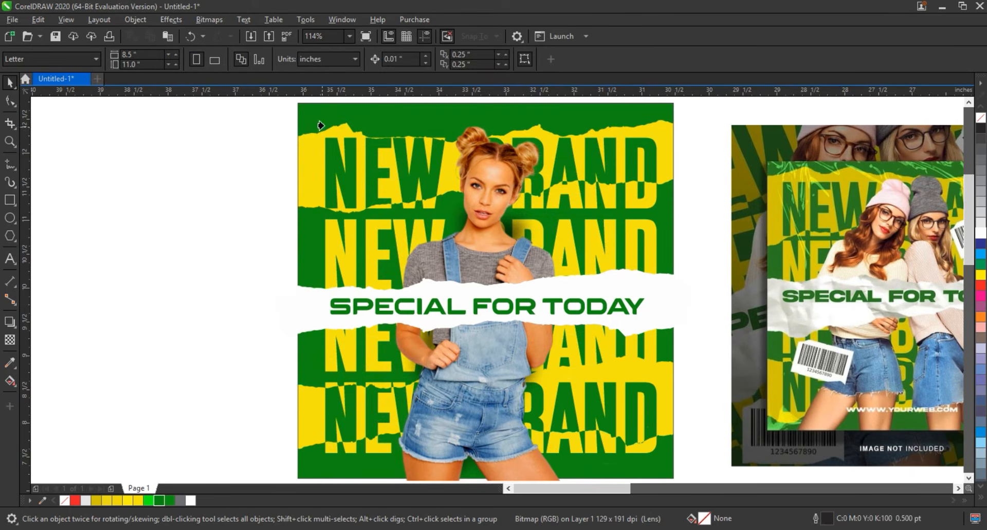
{"action": "key", "text": "ctrl+z"}
{"action": "left_click", "coordinate": [226, 226]}
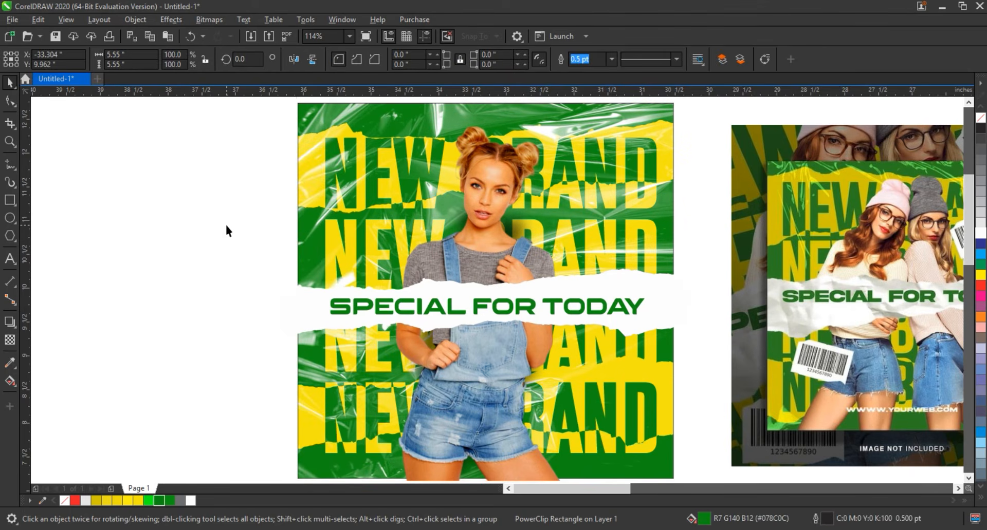